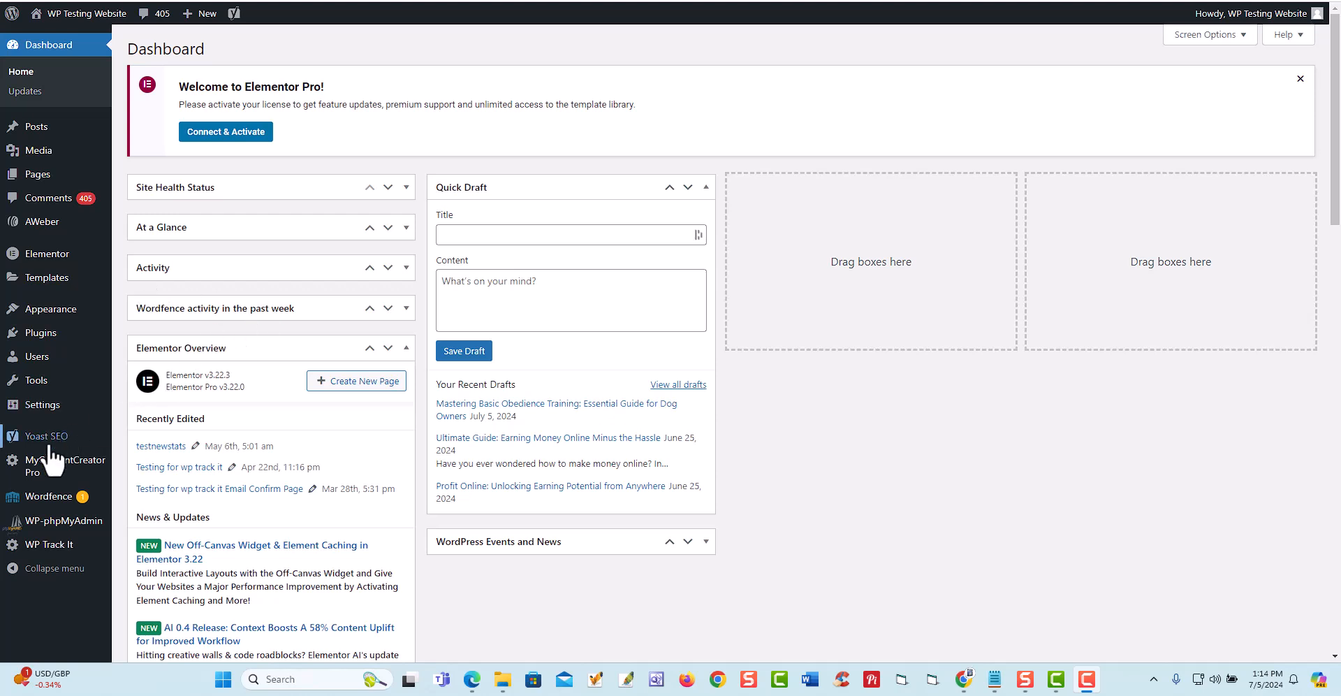
# - Open MyContentCreatorPro's AI Keyword Research page and search for keywords on "how to make money online"
pyautogui.moveTo(46, 471)
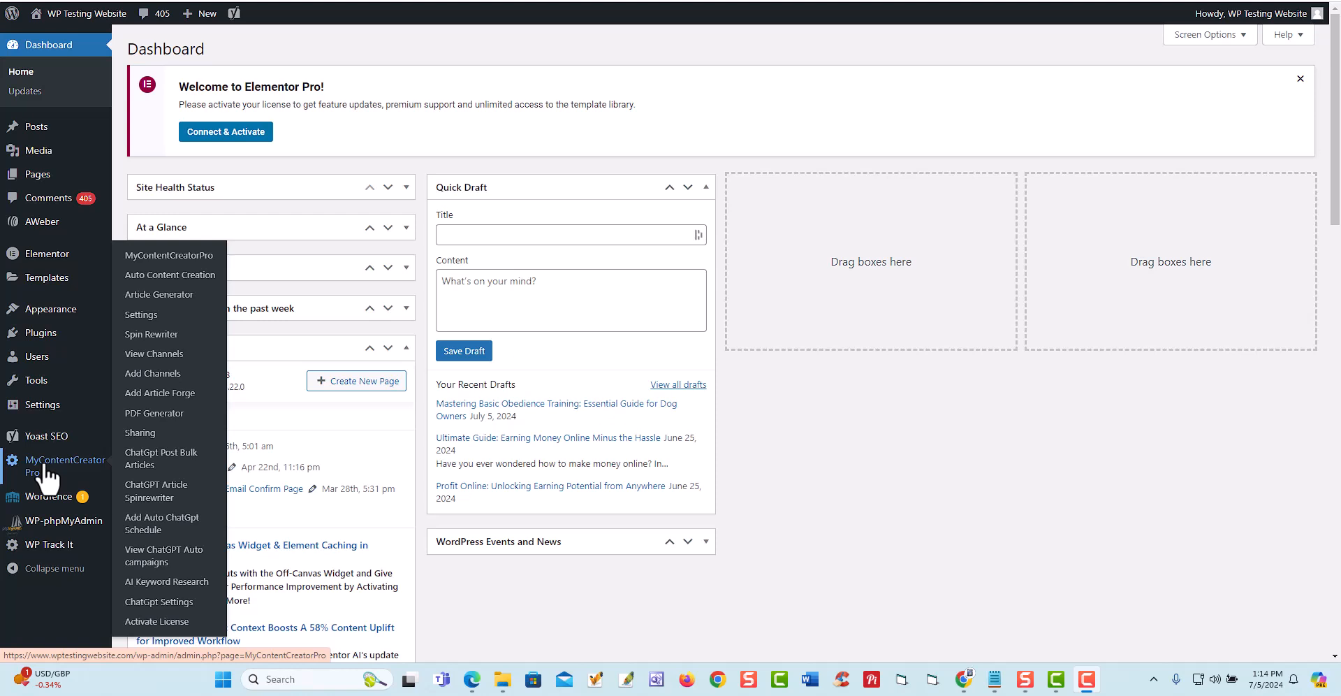
pyautogui.click(166, 584)
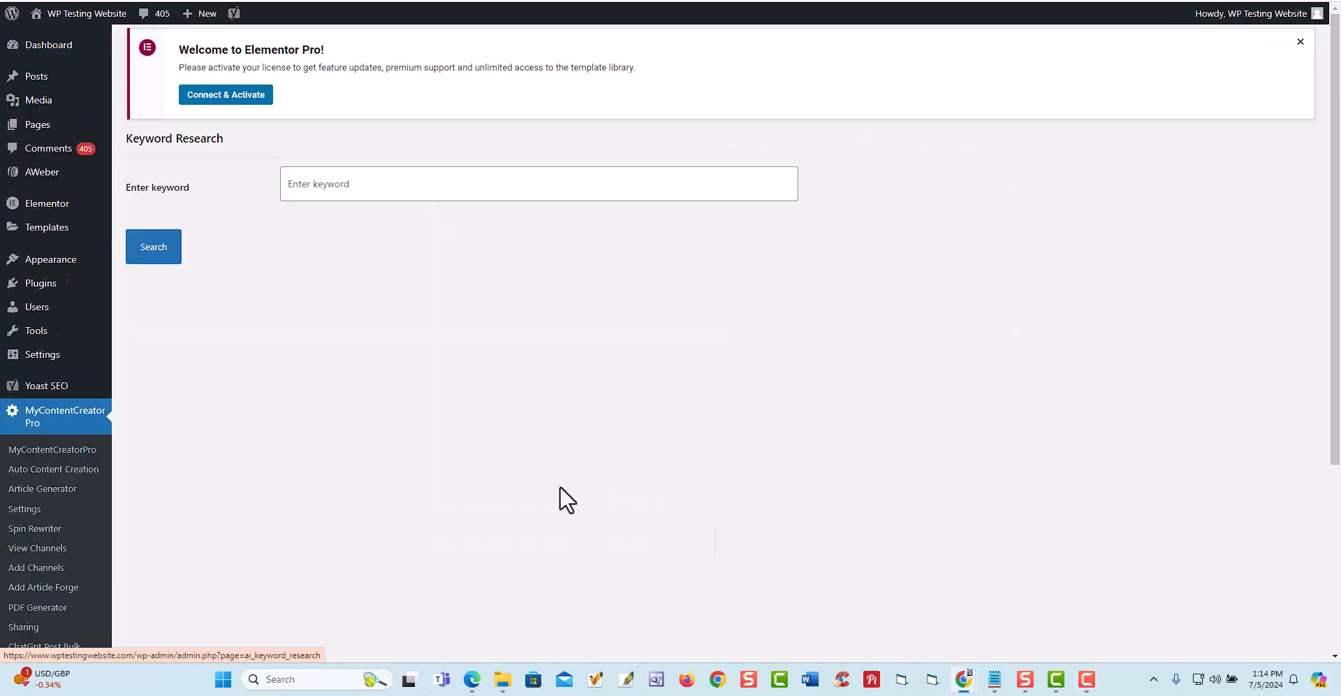
pyautogui.click(366, 183)
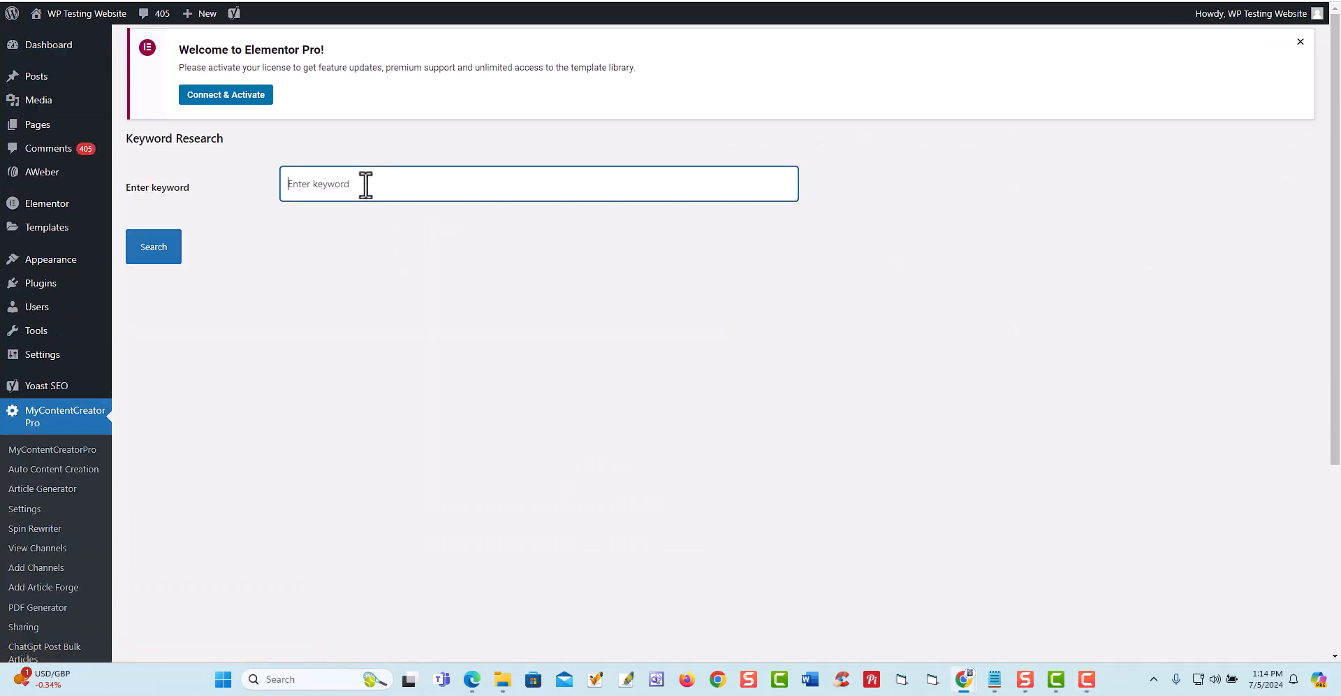
pyautogui.write('how to make money online')
pyautogui.click(144, 252)
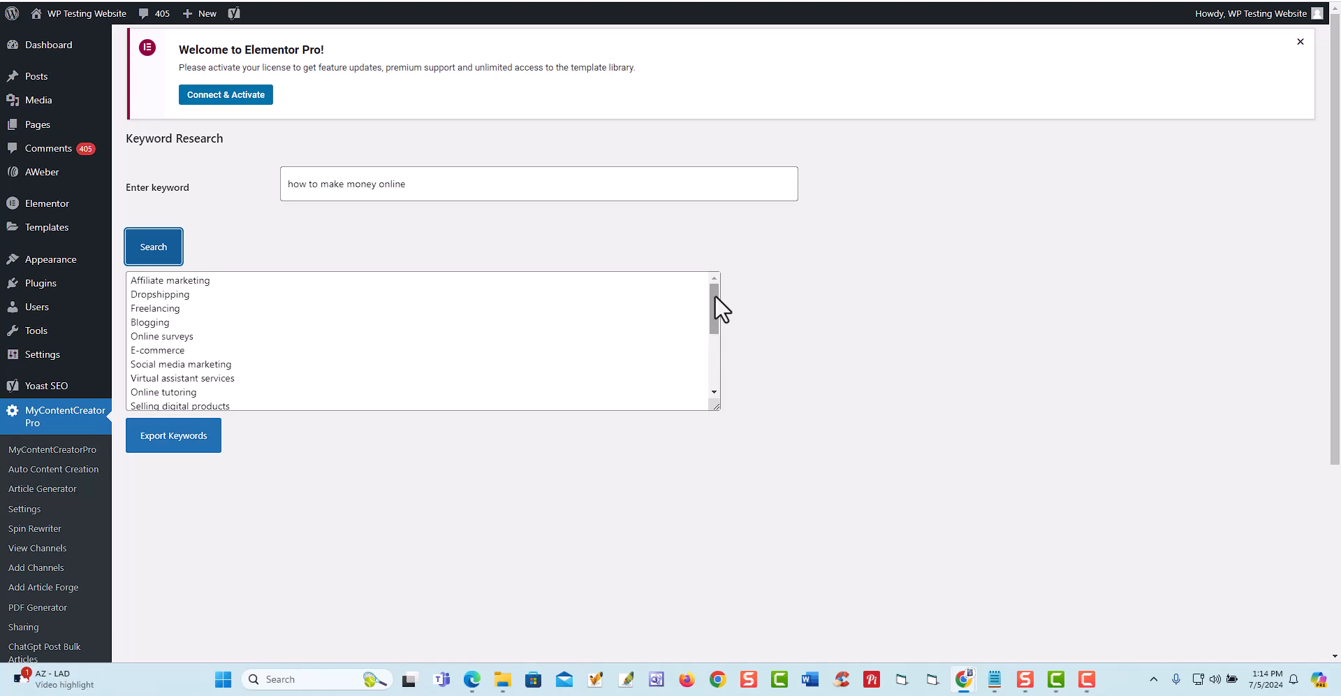
# - Look through the keyword results, enlarge the results box to show more of them, and export the keywords
pyautogui.moveTo(715, 295)
pyautogui.mouseDown()
pyautogui.moveTo(714, 380)
pyautogui.moveTo(714, 281)
pyautogui.mouseUp()
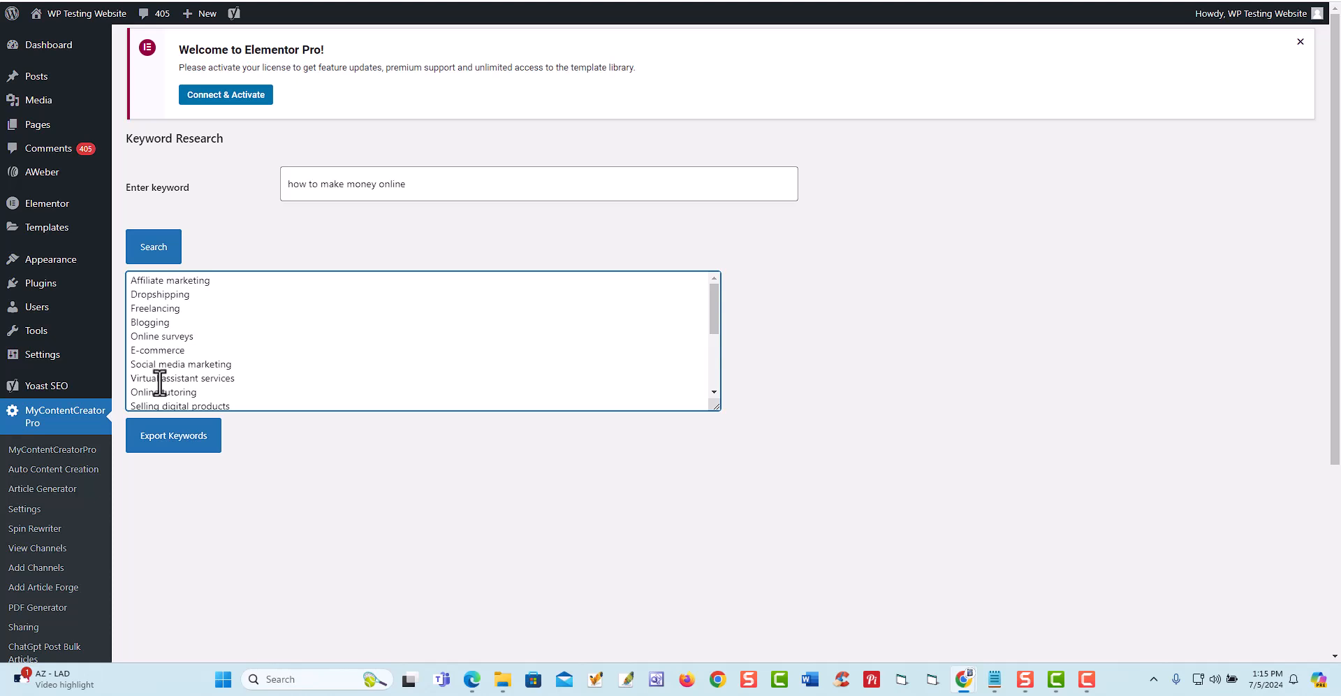
pyautogui.scroll(-3, 254, 375)
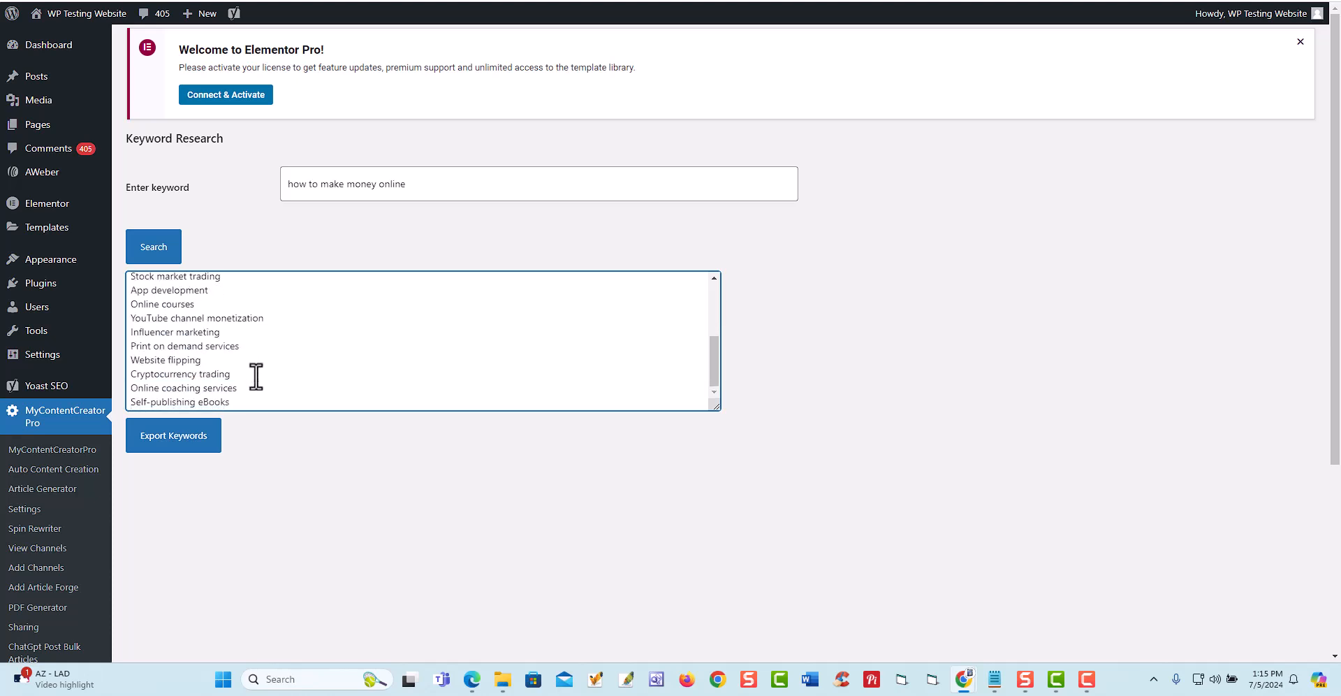
pyautogui.moveTo(716, 406); pyautogui.dragTo(718, 530)
pyautogui.click(187, 567)
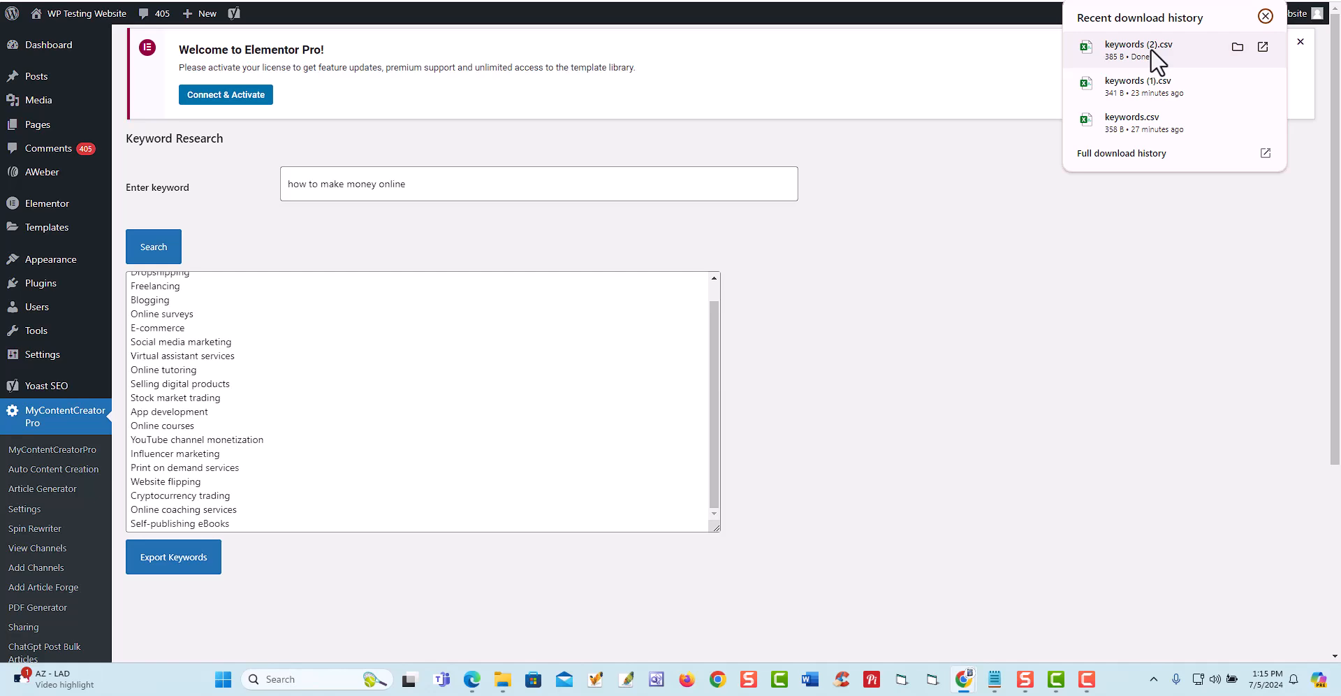
# - View the exported keywords (2).csv in Excel with column A widened, and close it without saving, removing the recovered files
pyautogui.click(1150, 48)
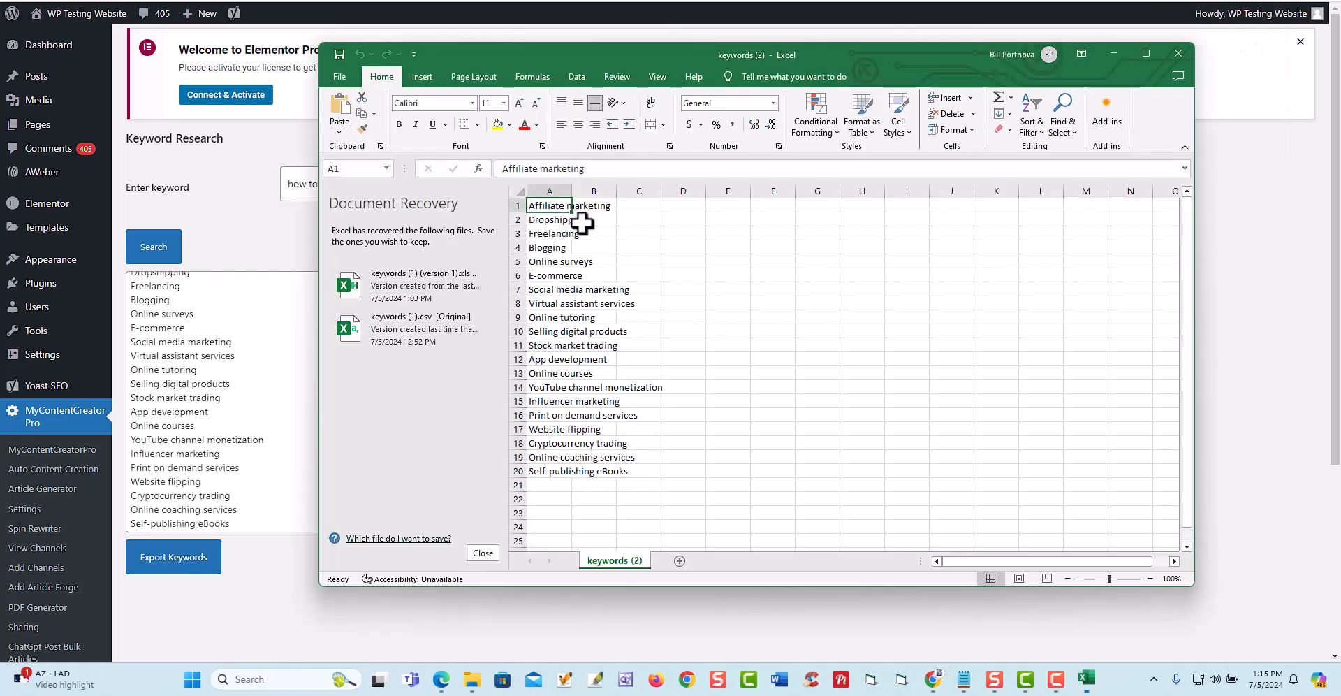
pyautogui.moveTo(572, 190); pyautogui.dragTo(808, 194)
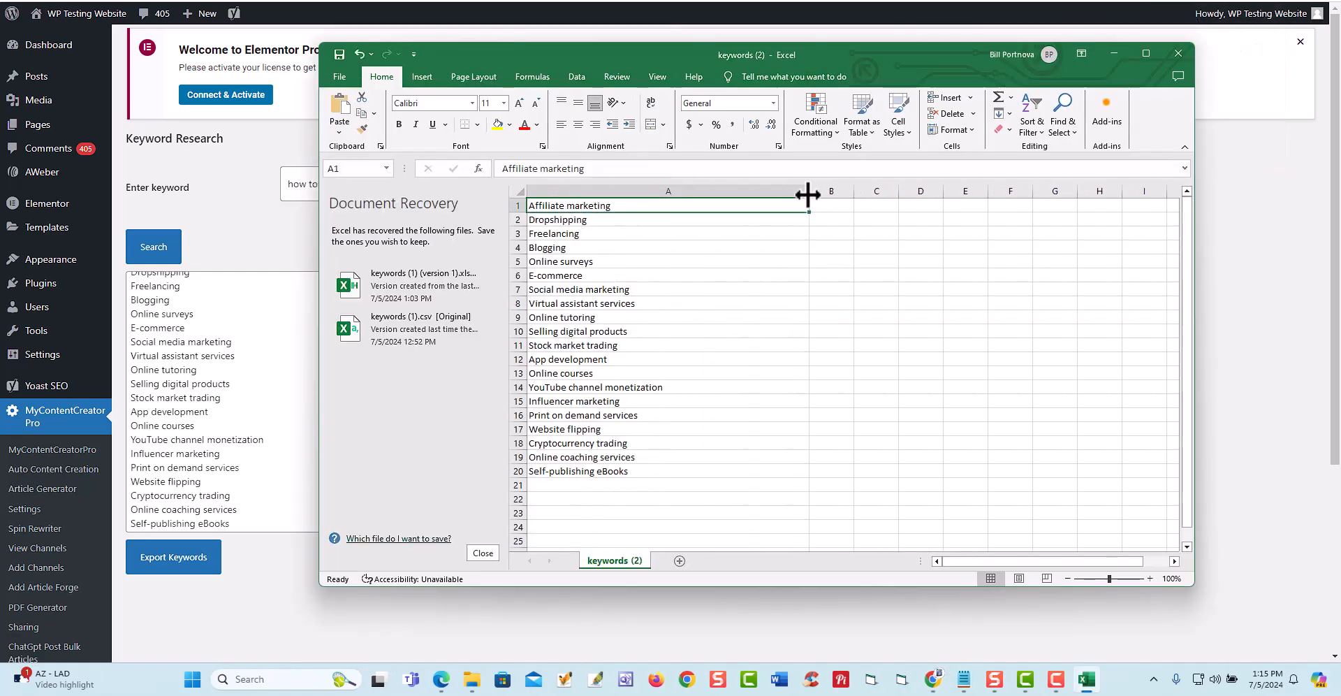
pyautogui.click(1179, 55)
pyautogui.click(796, 425)
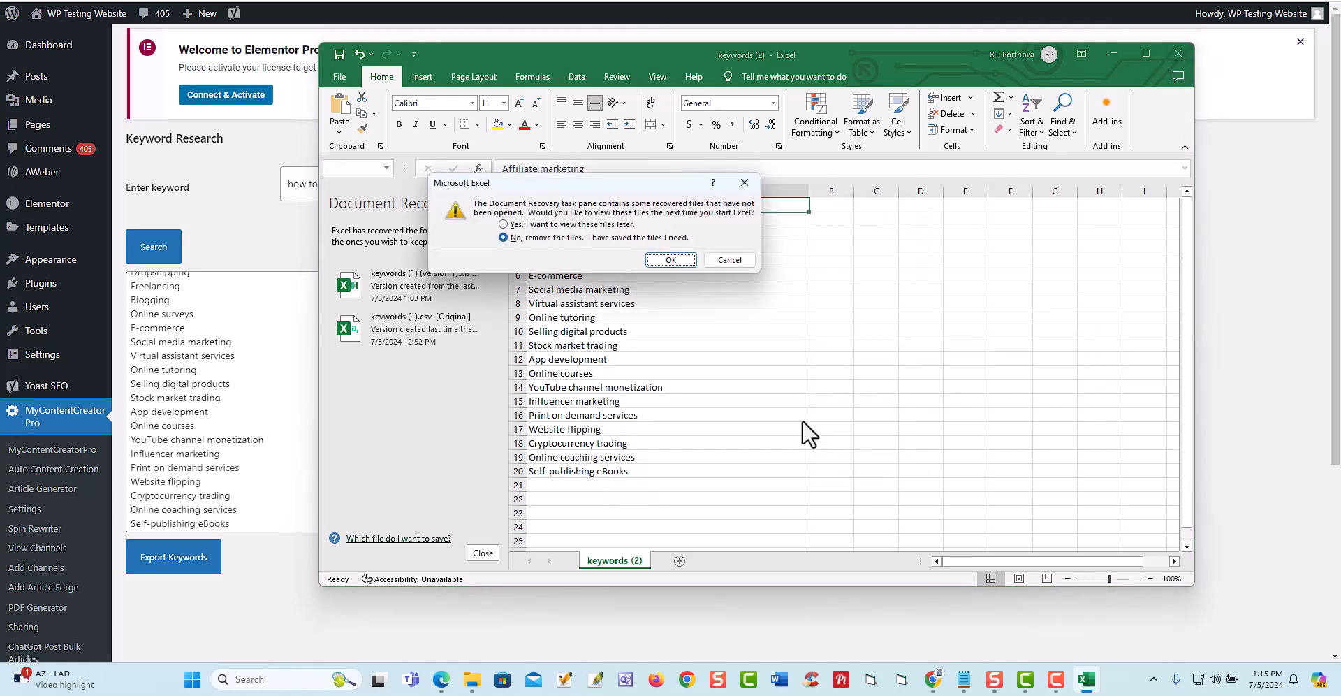
pyautogui.click(669, 259)
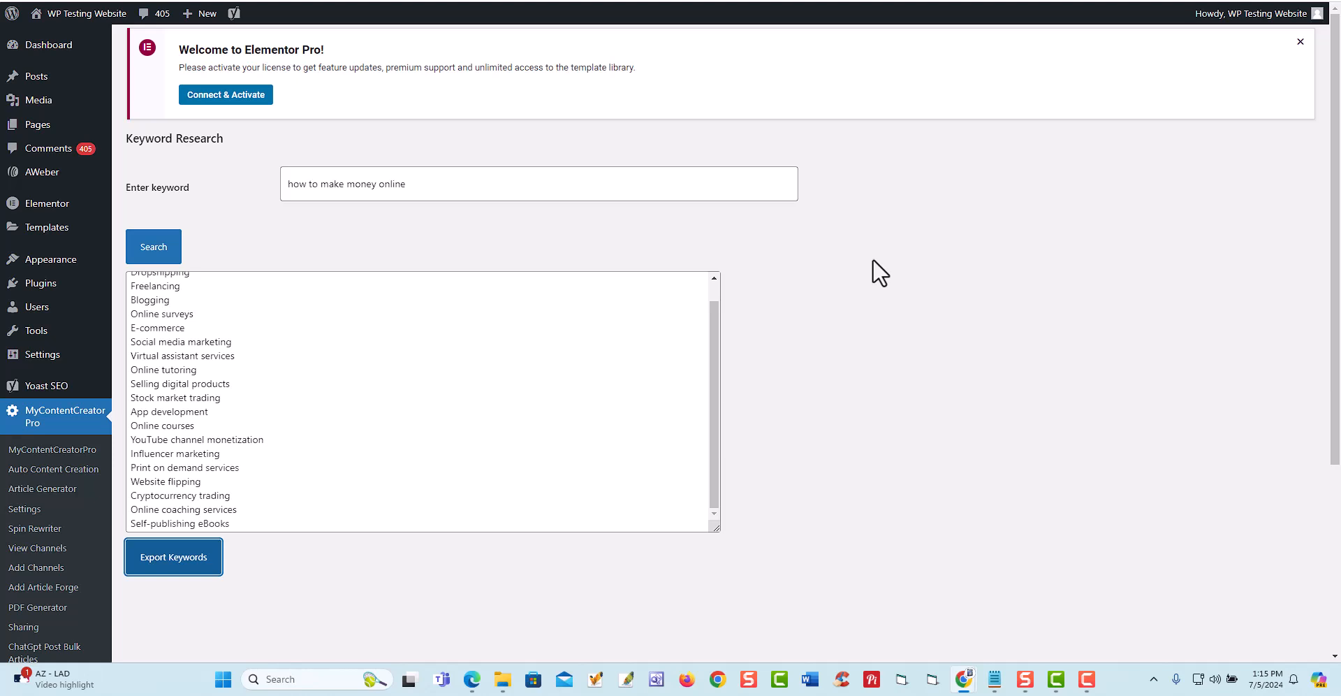
pyautogui.moveTo(438, 187); pyautogui.dragTo(277, 194)
pyautogui.scroll(-3, 367, 366)
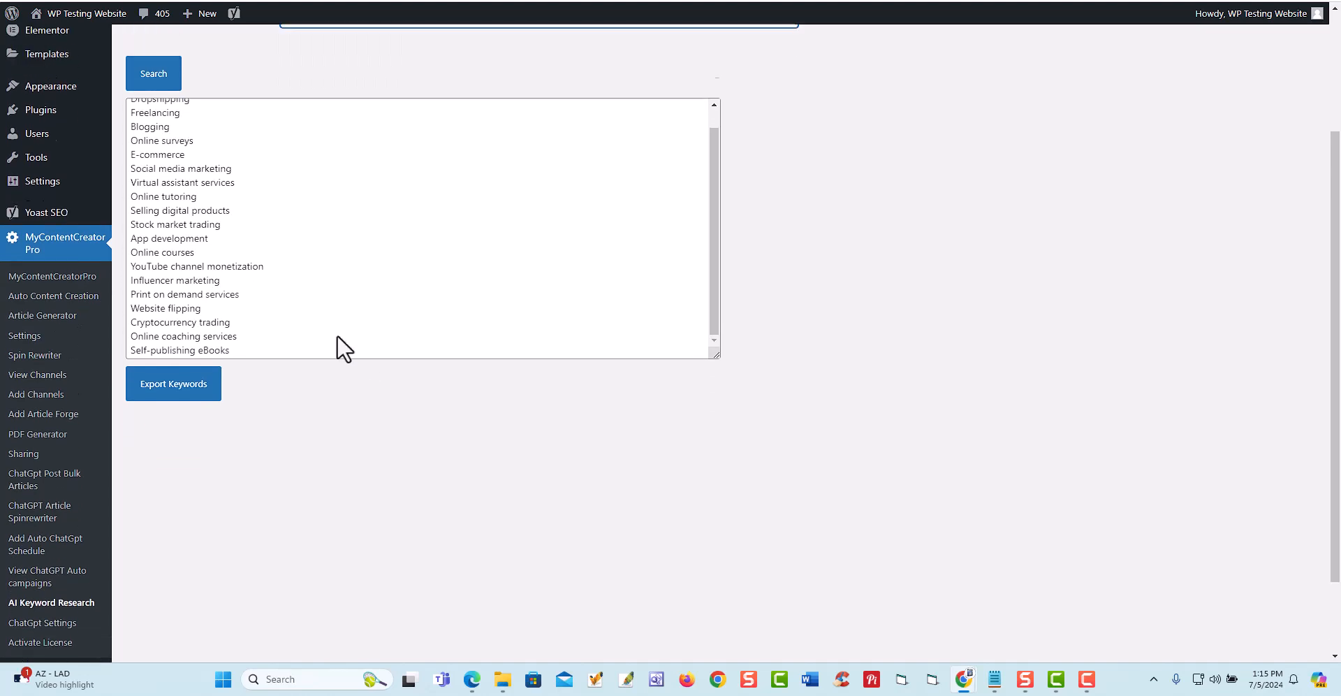
pyautogui.scroll(2, 338, 334)
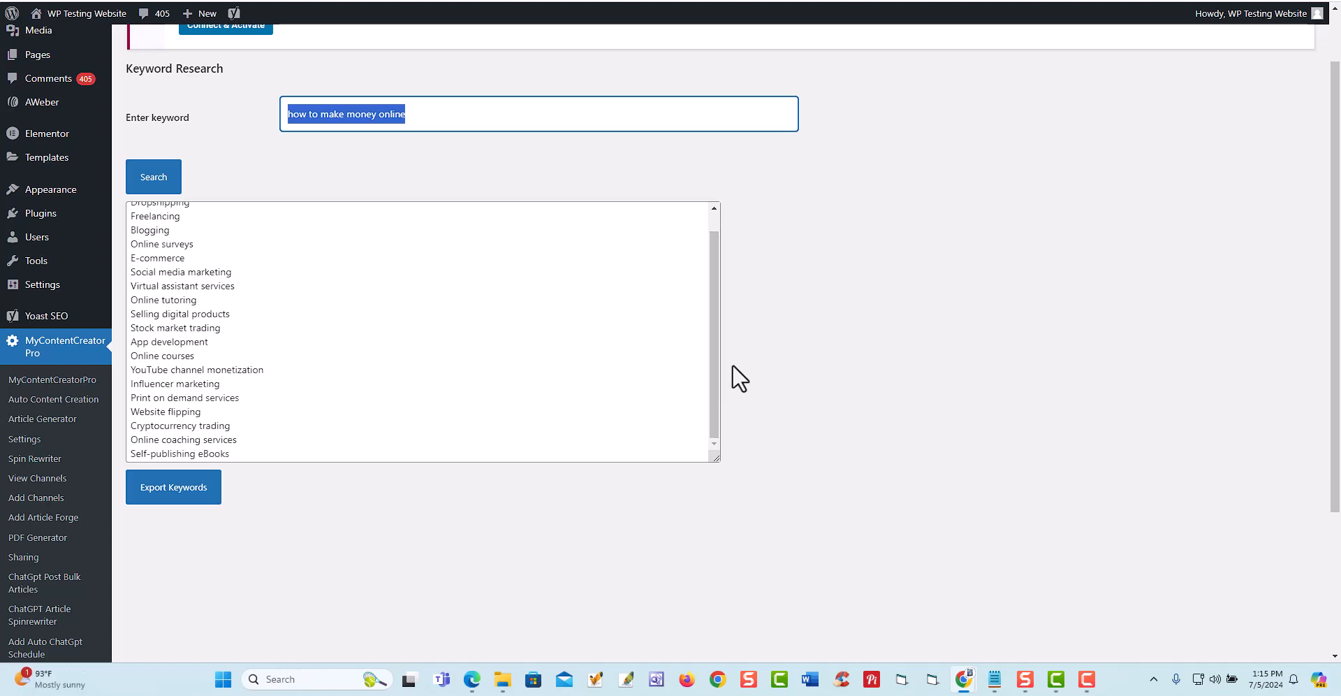
pyautogui.click(897, 328)
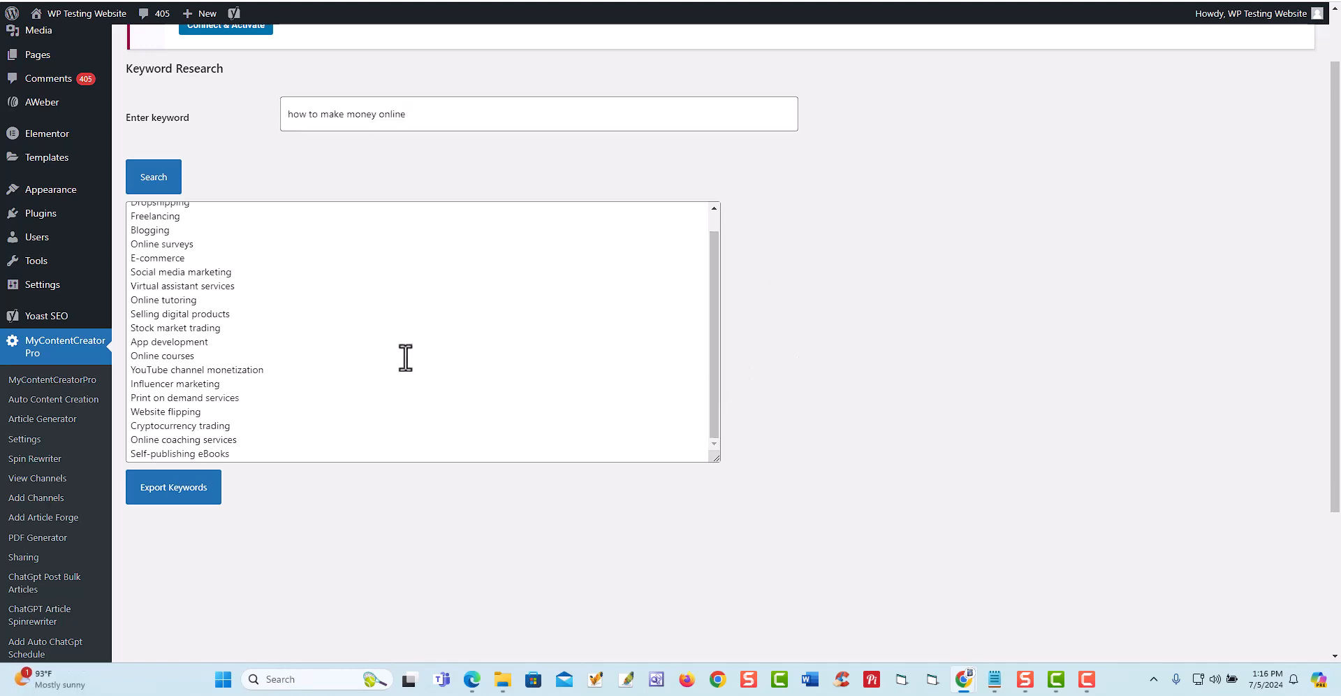
pyautogui.scroll(2, 307, 374)
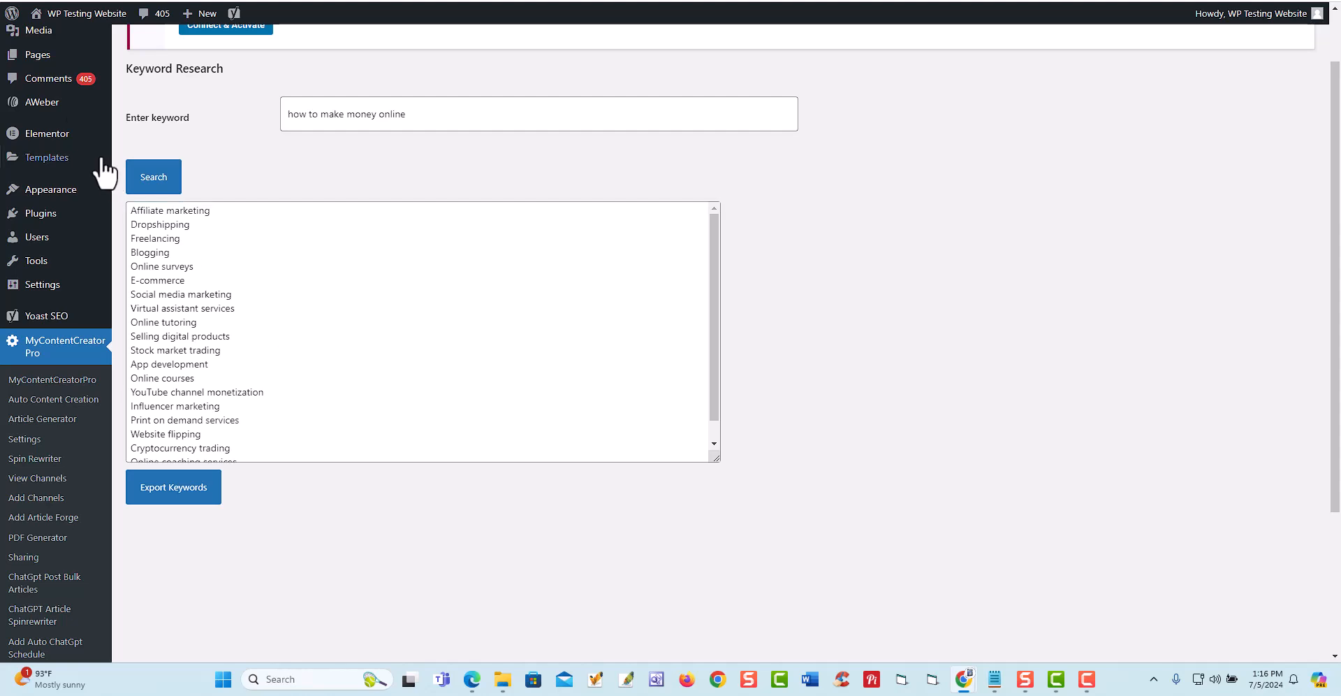
# - Go to the site's posts list and start a new post
pyautogui.moveTo(33, 62)
pyautogui.scroll(1, 36, 87)
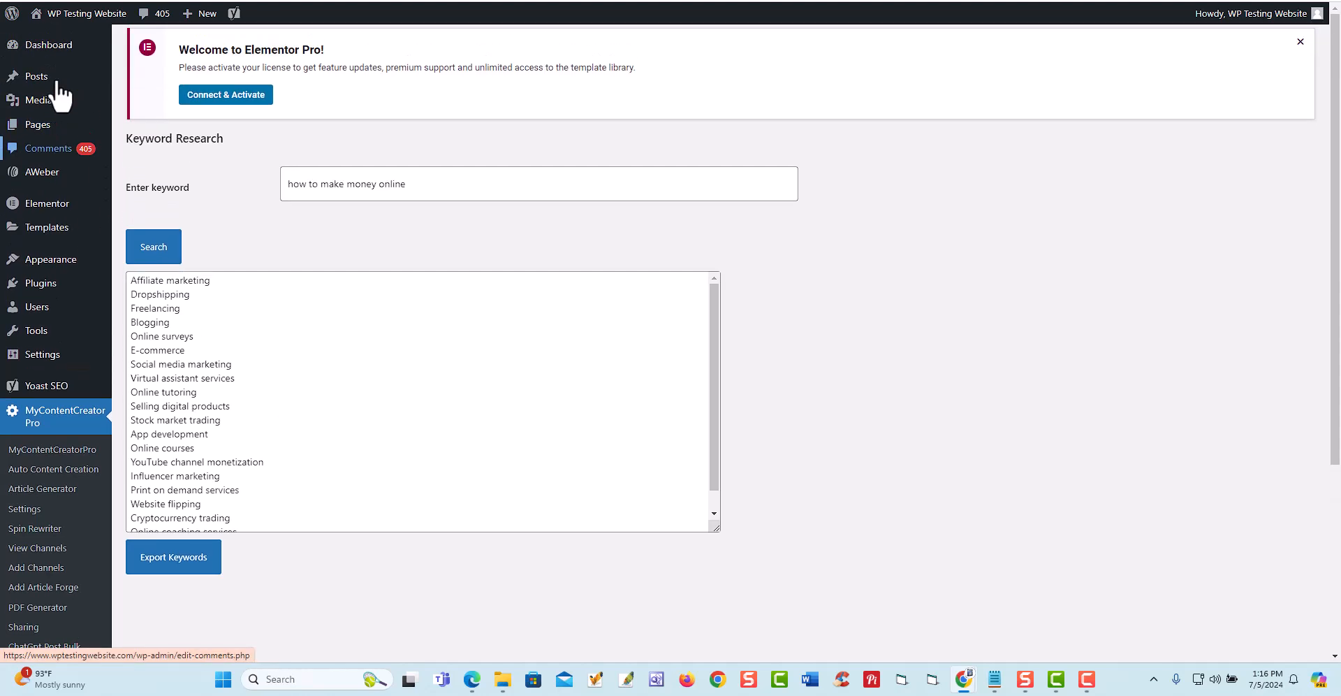
pyautogui.moveTo(38, 90)
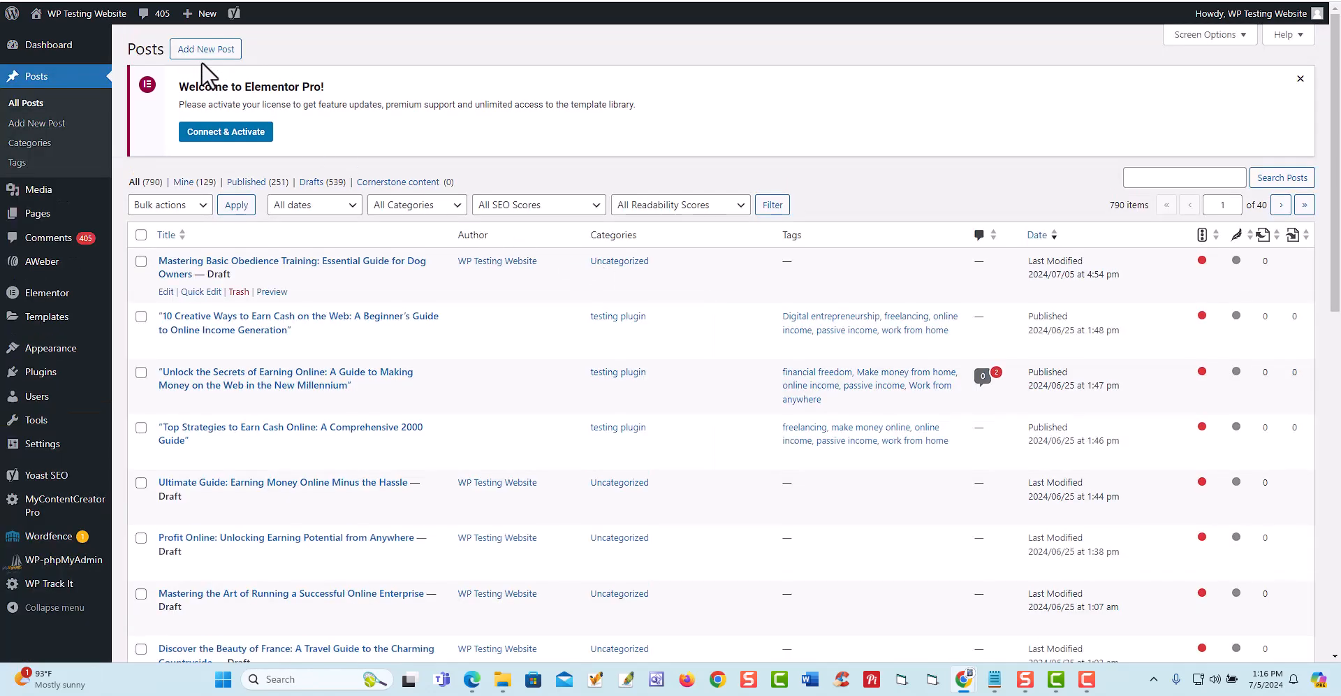
pyautogui.click(196, 49)
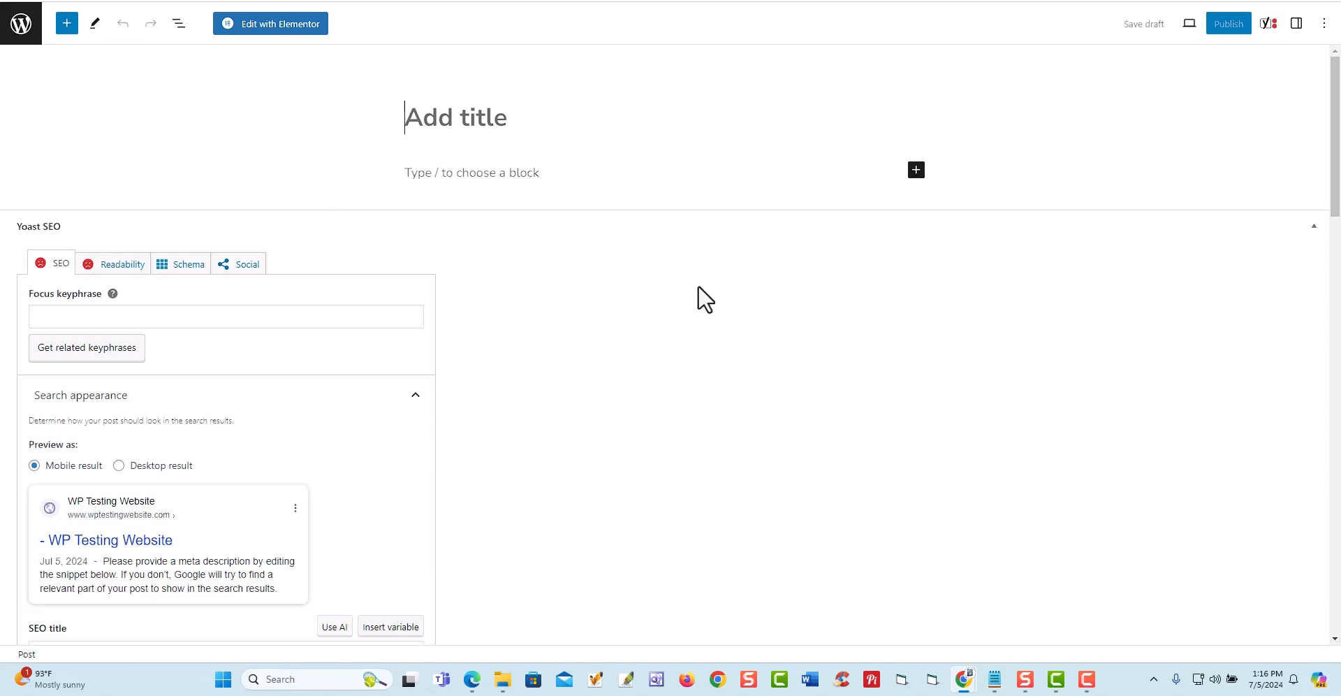
# - Run the keyword research in the post's ChatGPT AI Content Generator section for "dog training ideas"
pyautogui.scroll(-8, 804, 386)
pyautogui.scroll(-5, 802, 384)
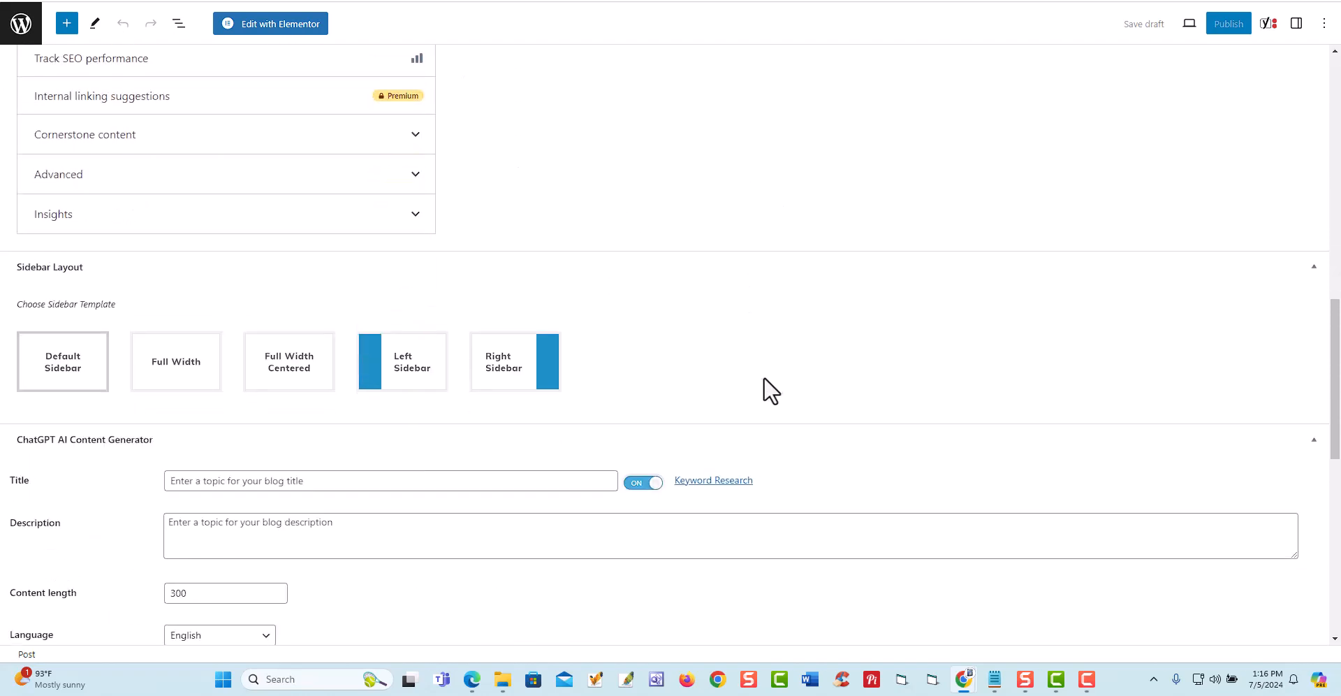
pyautogui.click(725, 483)
pyautogui.click(618, 323)
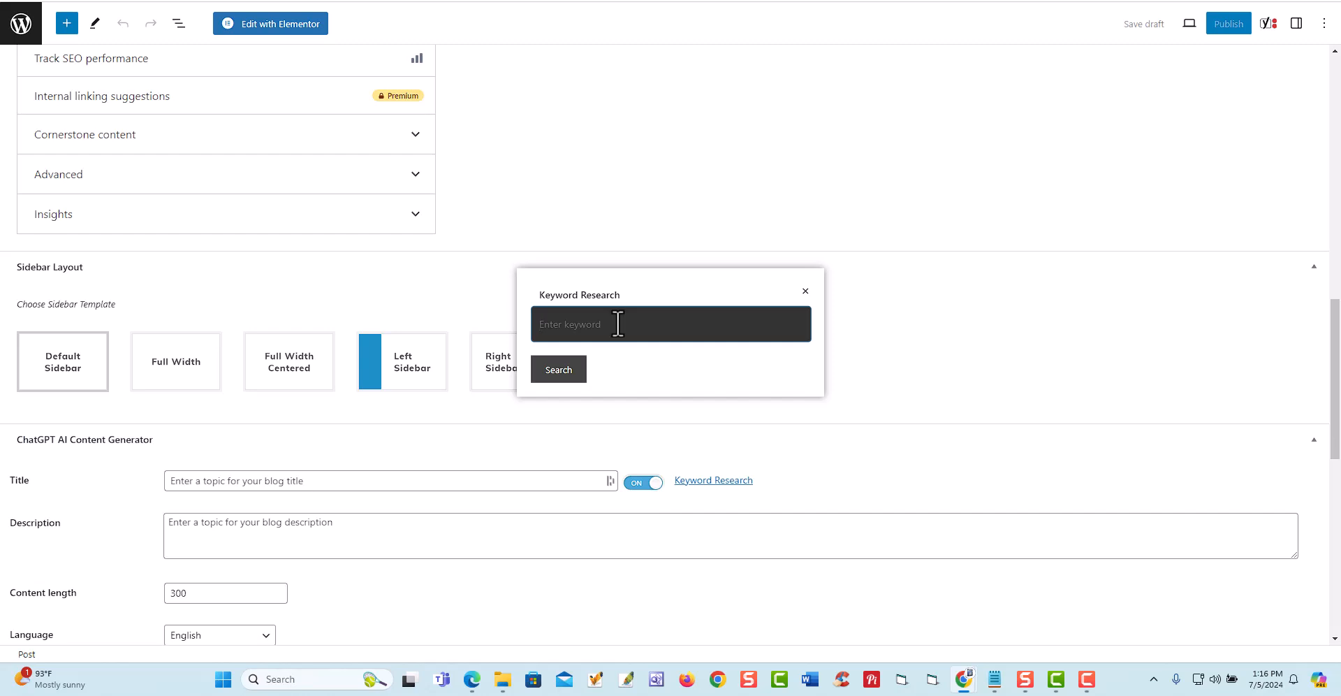
pyautogui.write('dog training ideas')
pyautogui.click(559, 373)
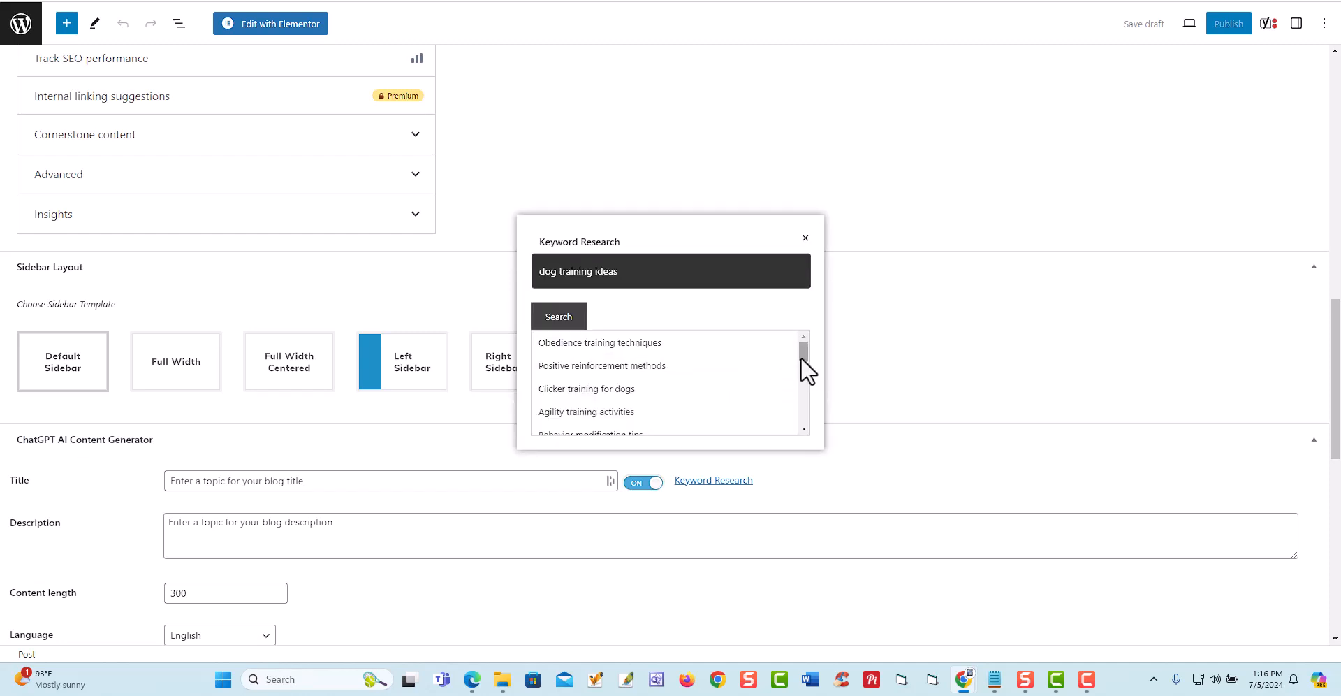
# - Choose the keyword "Obedience training techniques" as the generator title and copy it into the description
pyautogui.moveTo(801, 355)
pyautogui.mouseDown()
pyautogui.moveTo(804, 432)
pyautogui.moveTo(802, 345)
pyautogui.mouseUp()
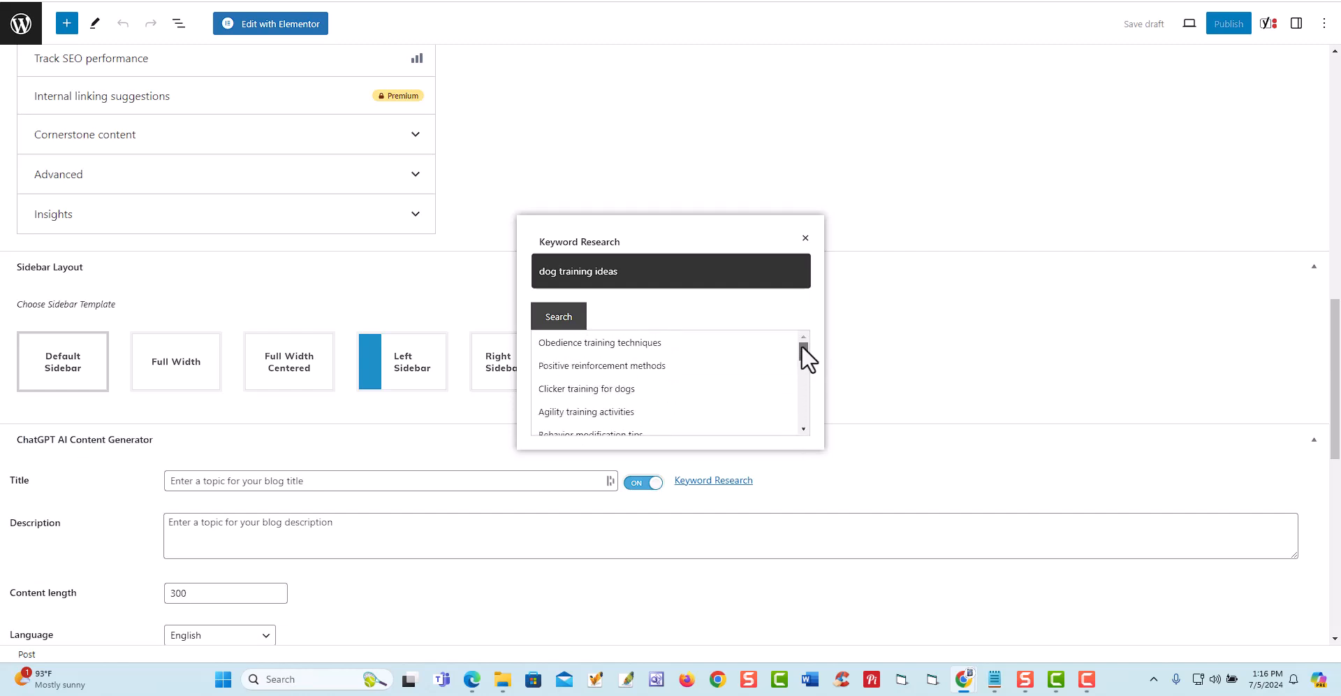
pyautogui.click(621, 349)
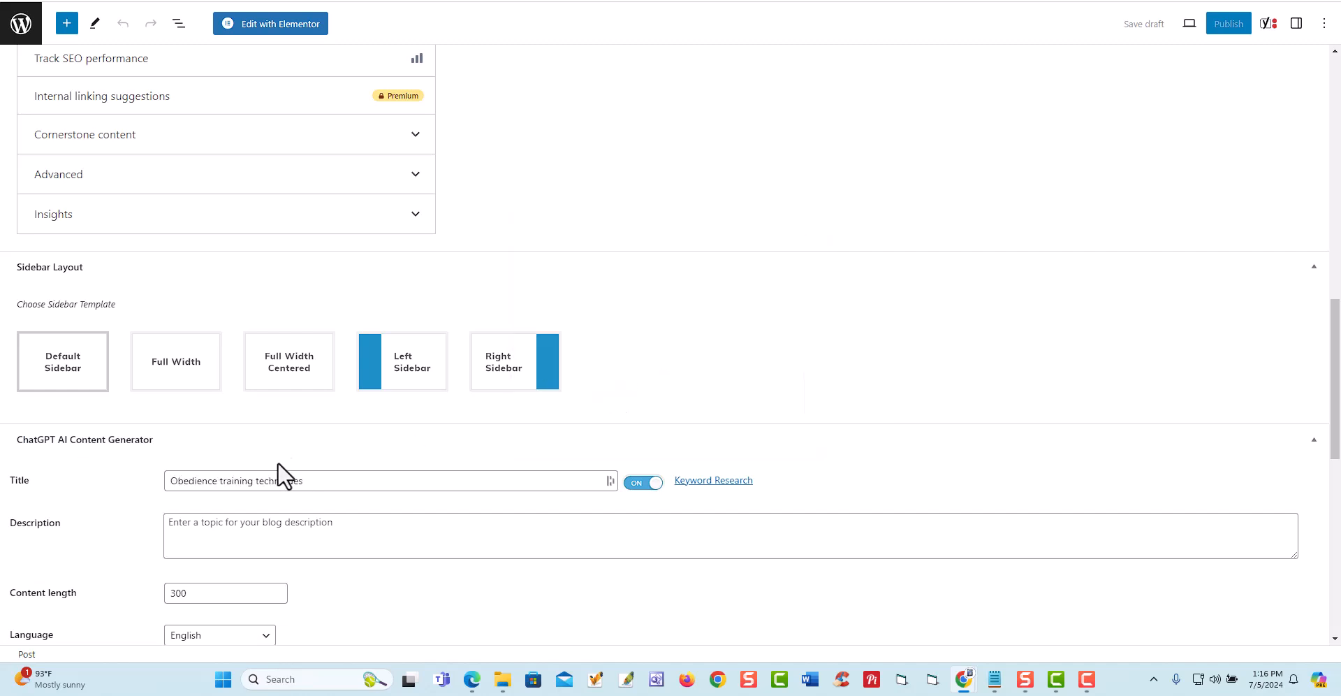
pyautogui.tripleClick(253, 481)
pyautogui.rightClick(252, 480)
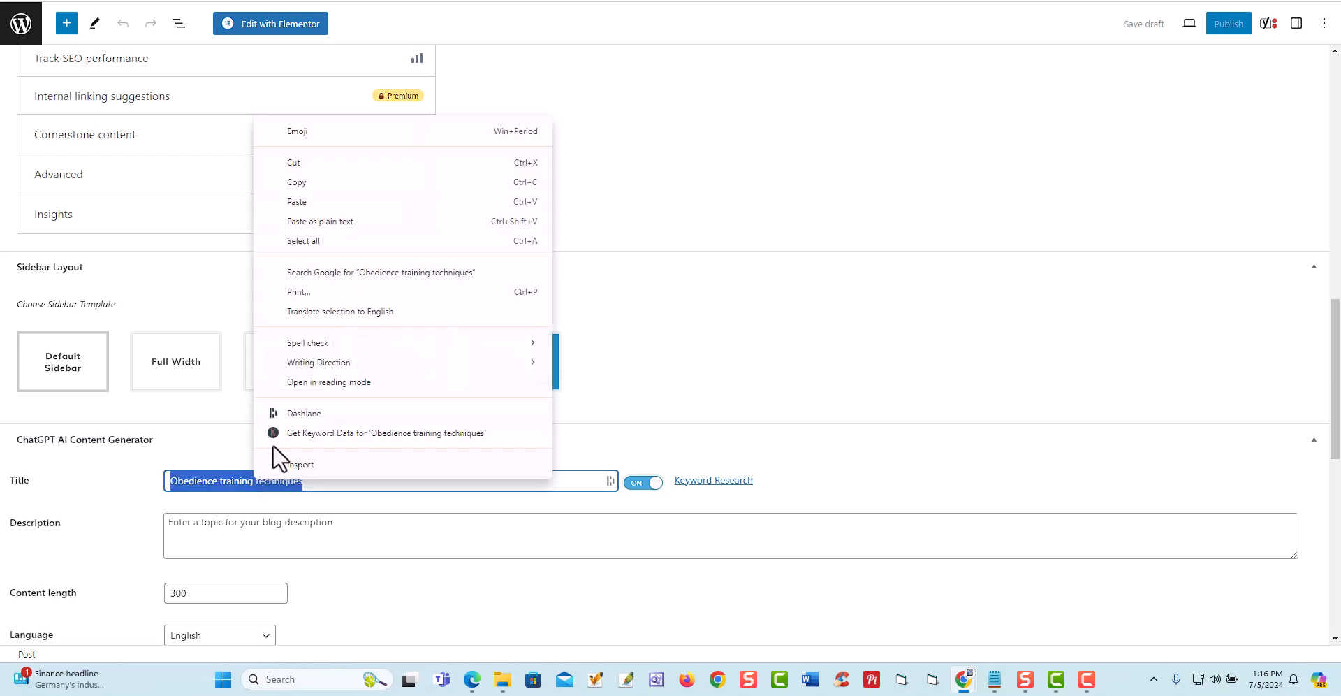
pyautogui.click(307, 176)
pyautogui.scroll(-2, 433, 463)
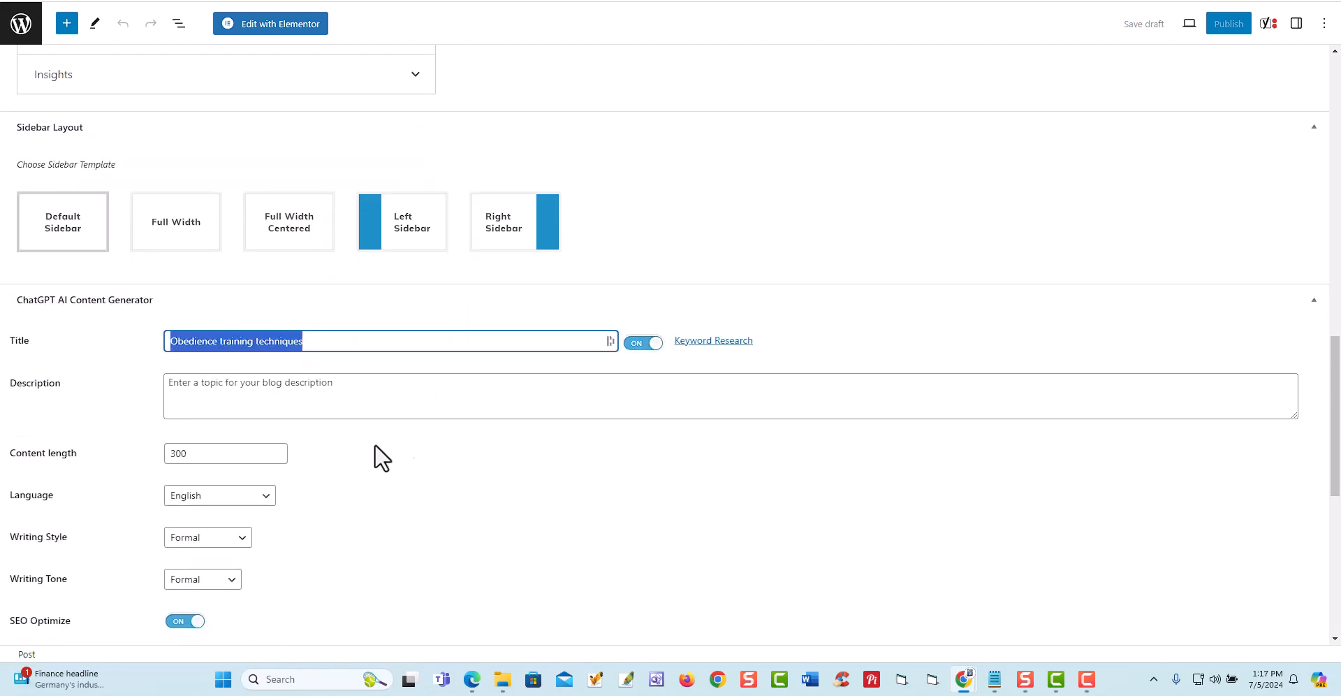
pyautogui.rightClick(229, 388)
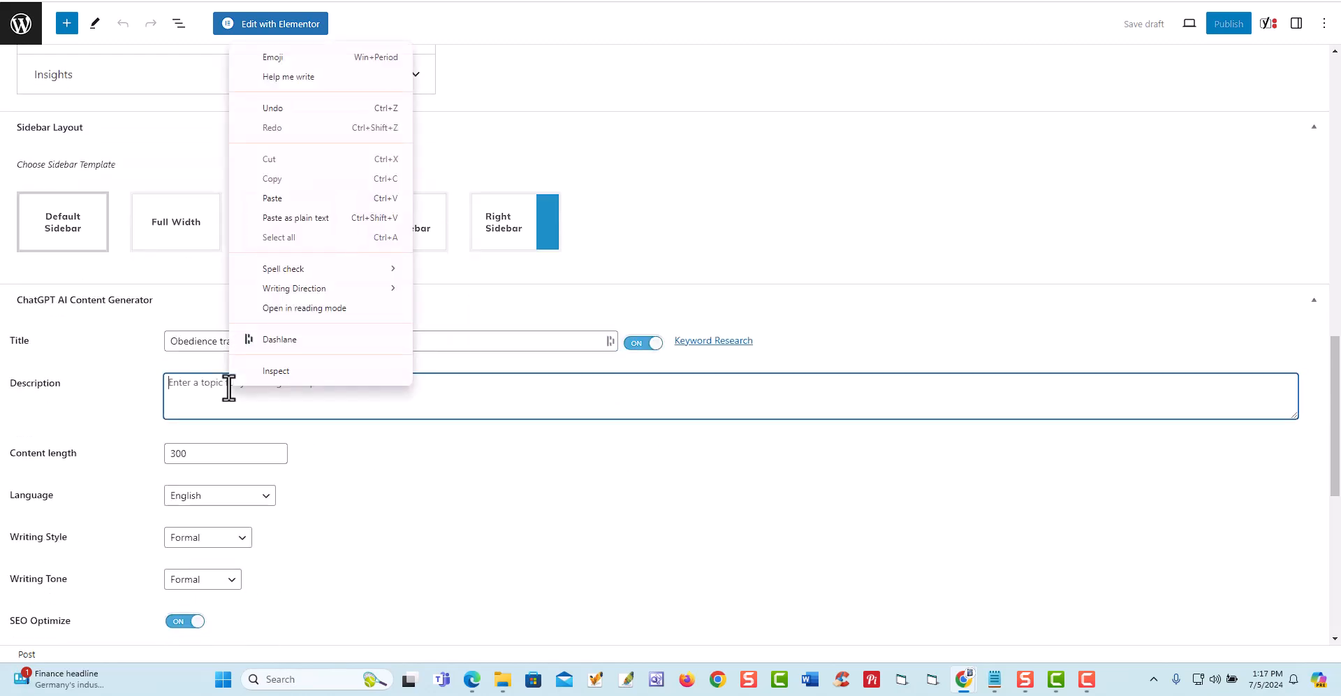
pyautogui.click(286, 200)
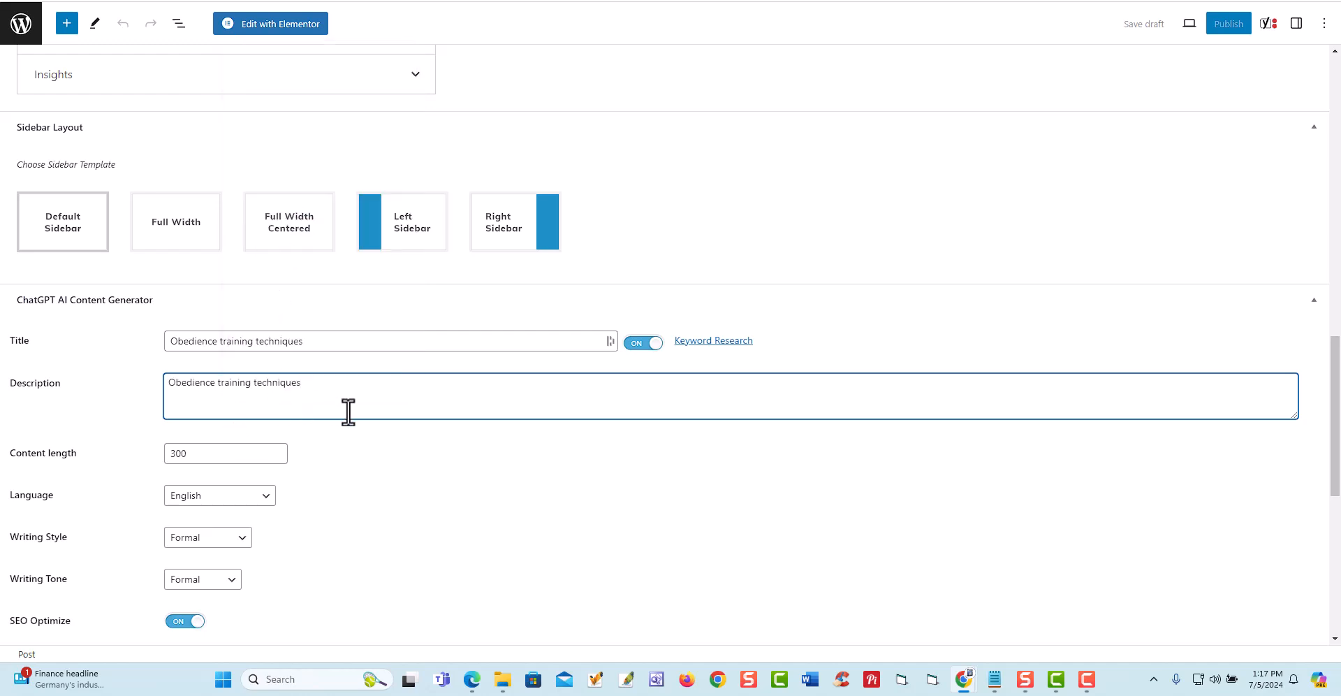
# - Set the generated content length to 2000
pyautogui.click(227, 454)
pyautogui.doubleClick(227, 453)
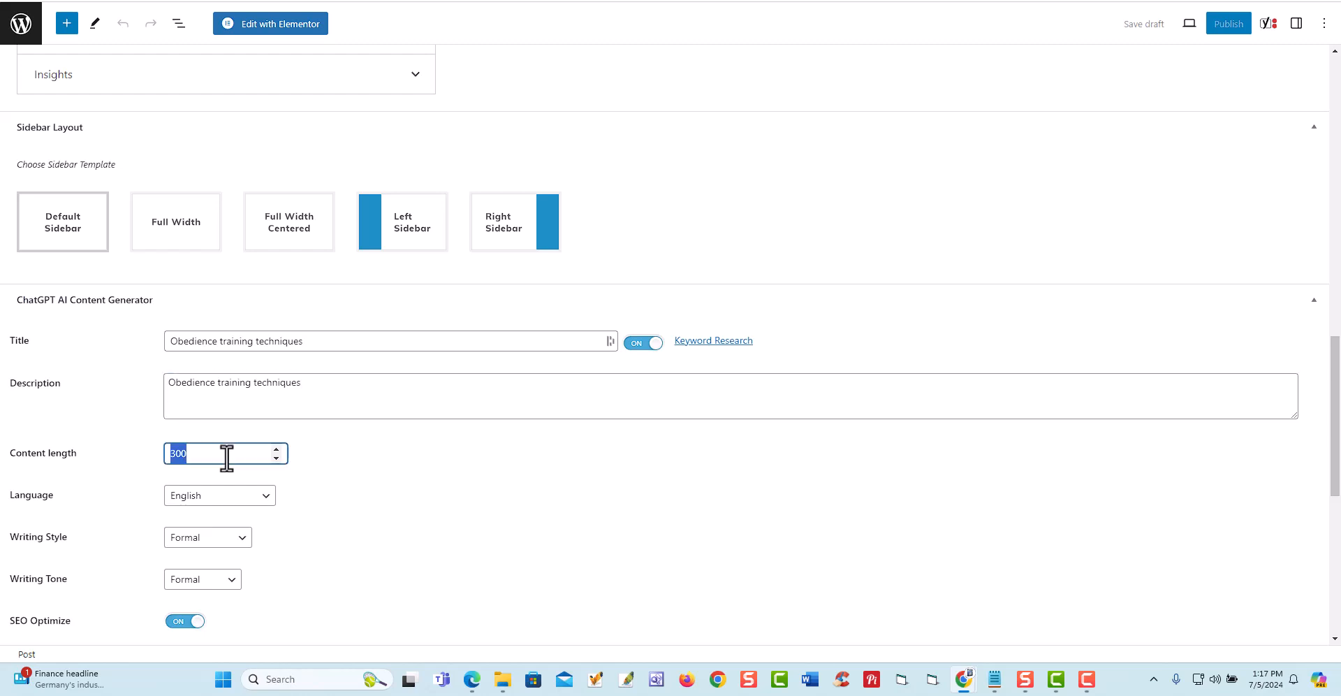
pyautogui.write('2000')
# - Examine the available content languages and the generator's writing style, tone, SEO, tags, FAQ, conclusion and YouTube video options
pyautogui.scroll(-1, 221, 482)
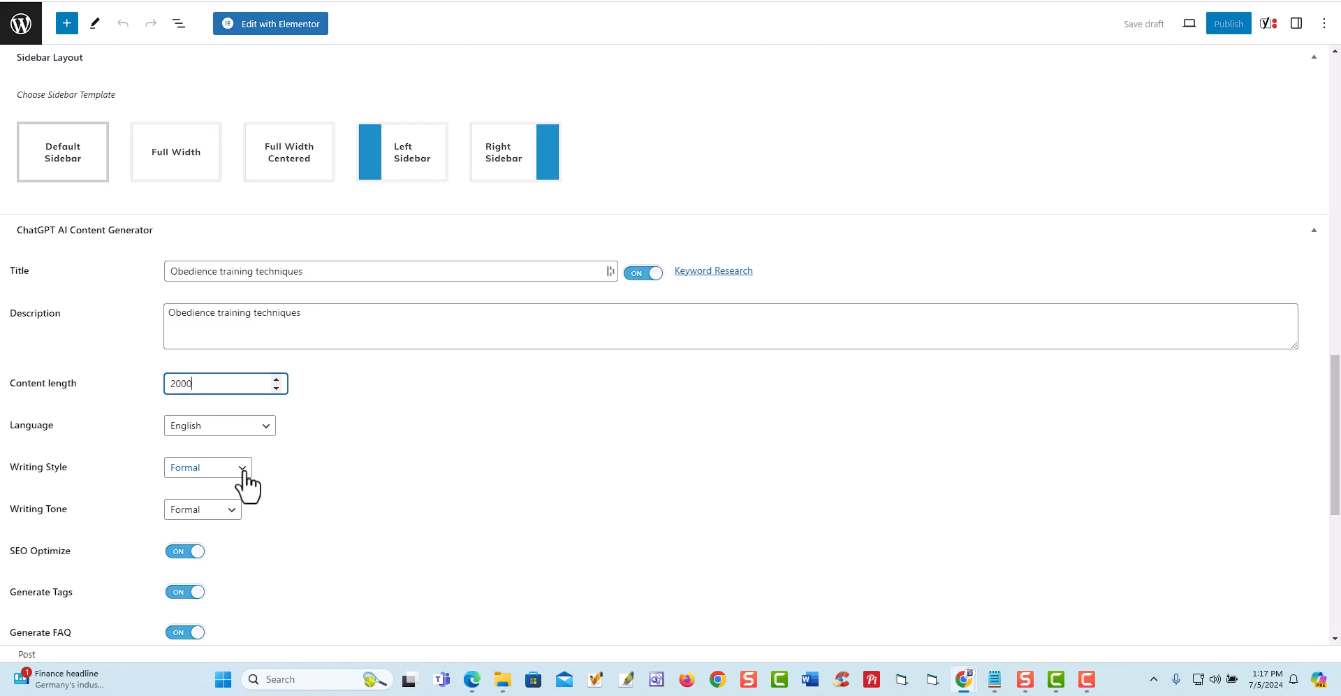
pyautogui.click(264, 426)
pyautogui.scroll(-5, 245, 313)
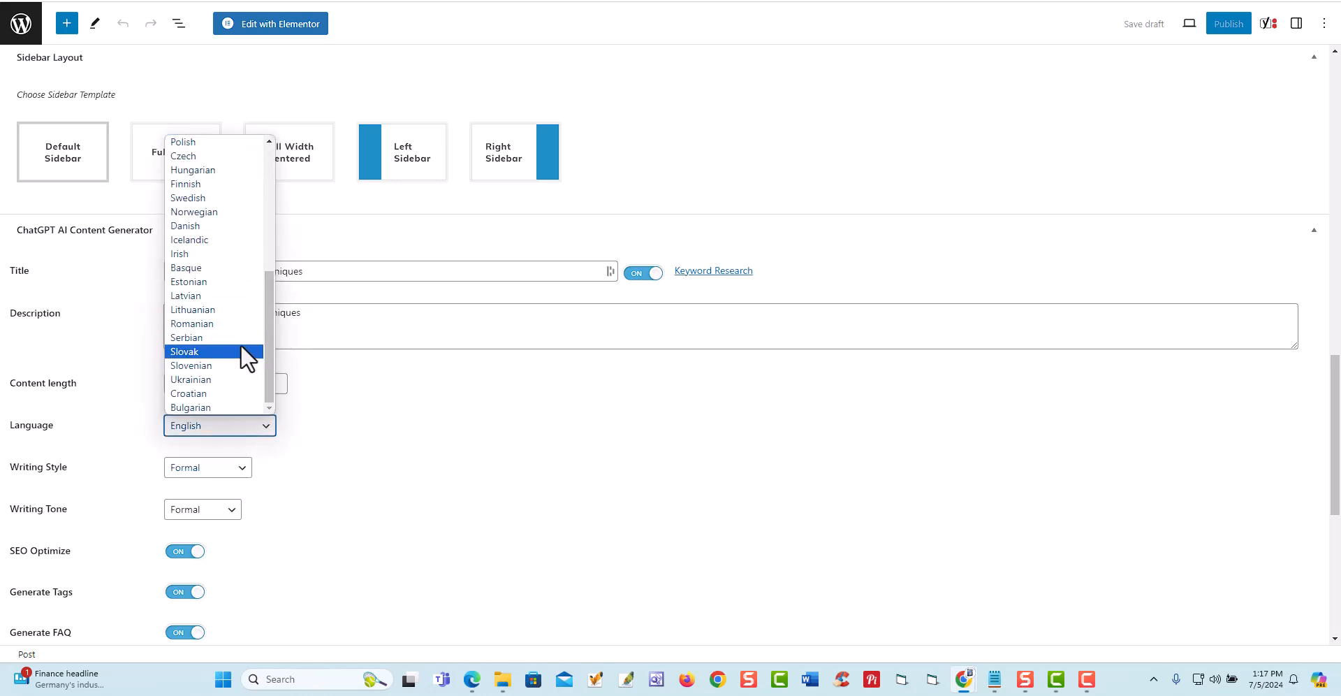
pyautogui.scroll(5, 245, 357)
pyautogui.click(397, 442)
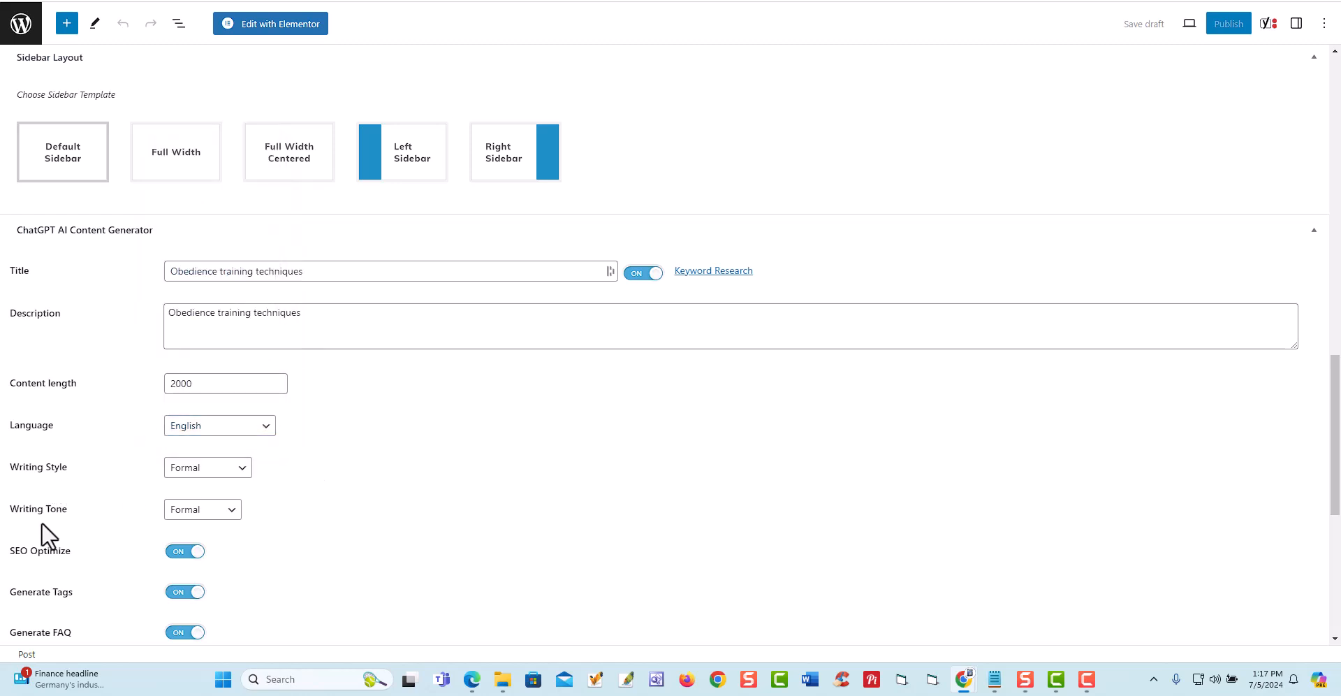
pyautogui.scroll(-2, 80, 530)
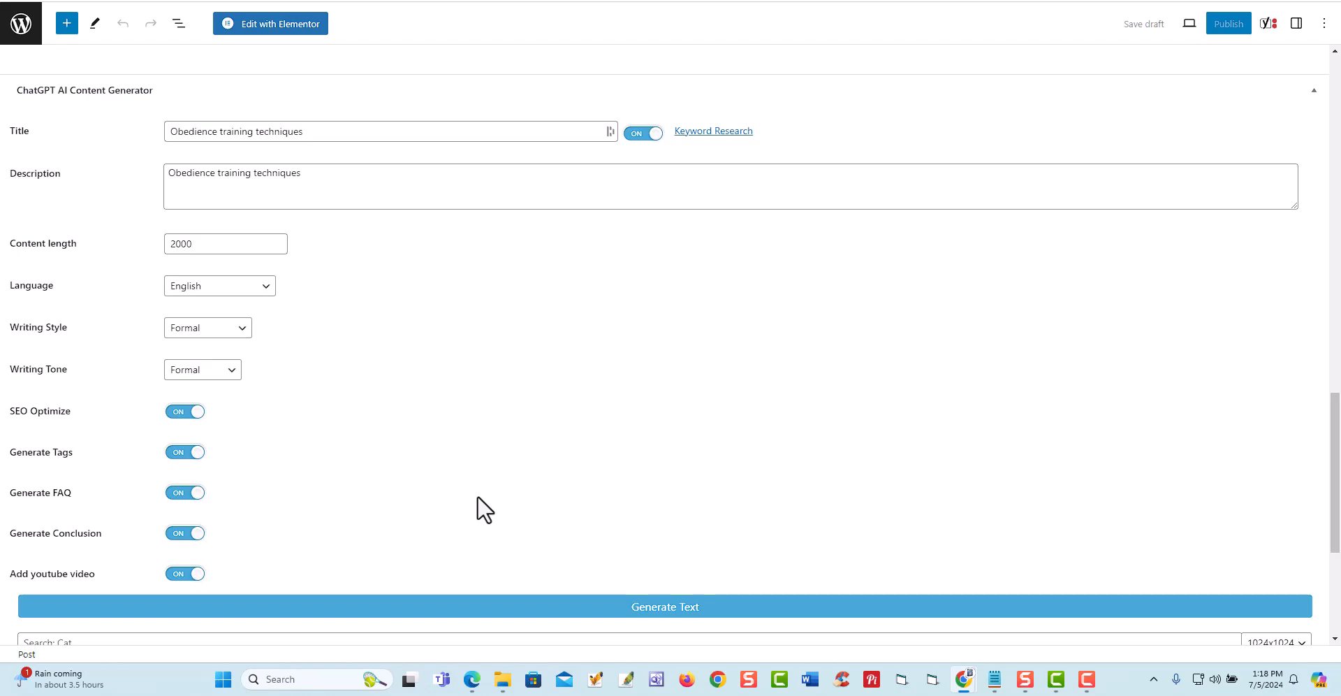
pyautogui.scroll(7, 482, 512)
pyautogui.scroll(-4, 482, 512)
pyautogui.scroll(-1, 482, 512)
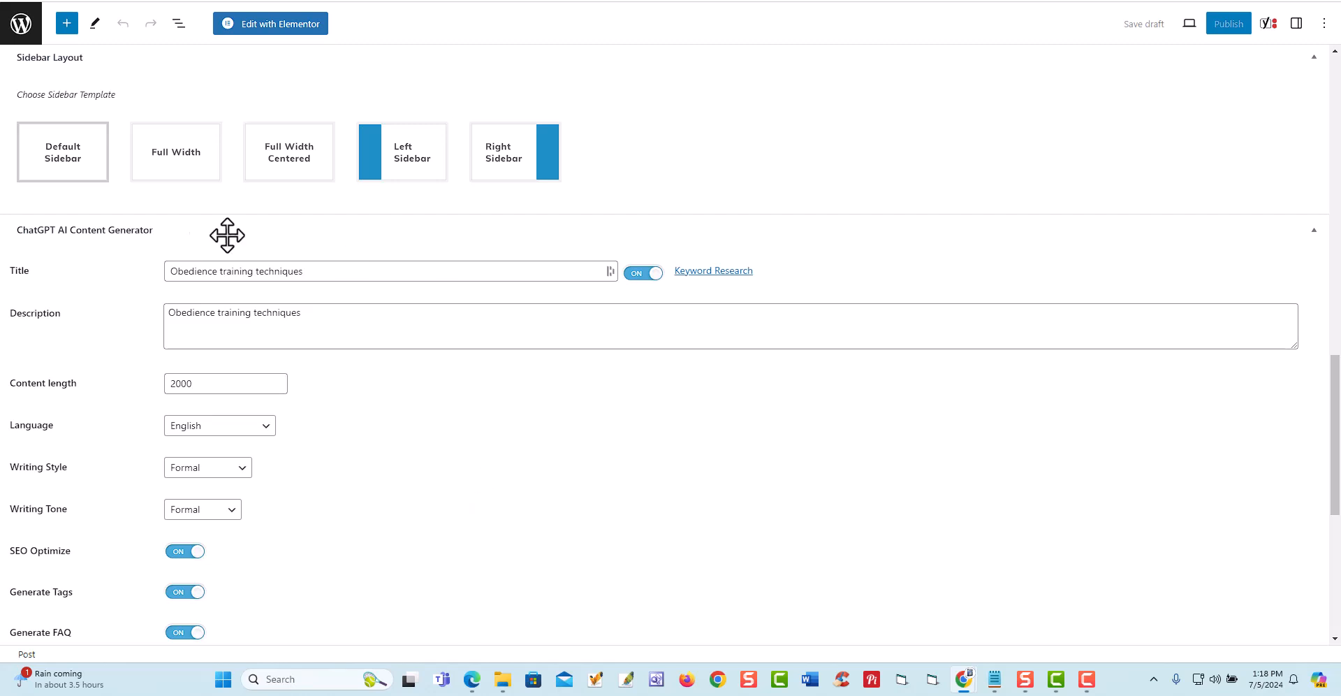
pyautogui.scroll(-5, 216, 405)
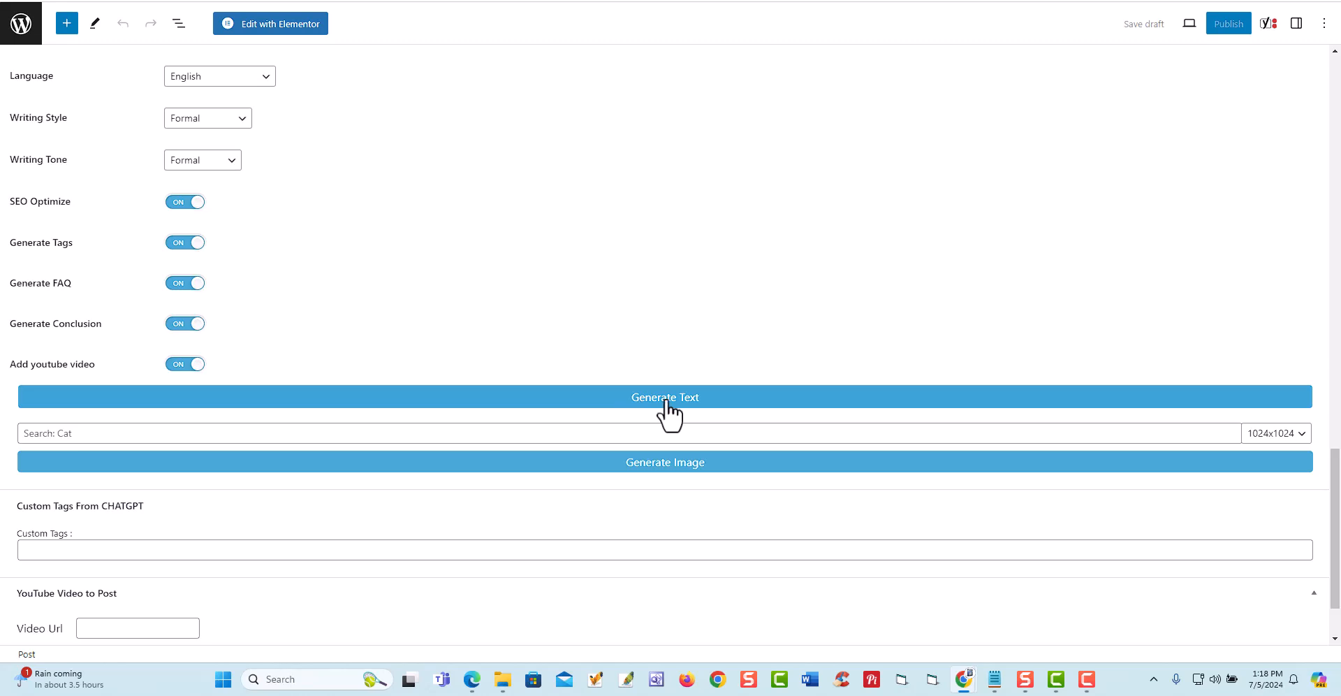
# - Generate the post's text with the ChatGPT AI Content Generator from the entered title and description
pyautogui.click(667, 398)
pyautogui.scroll(5, 786, 371)
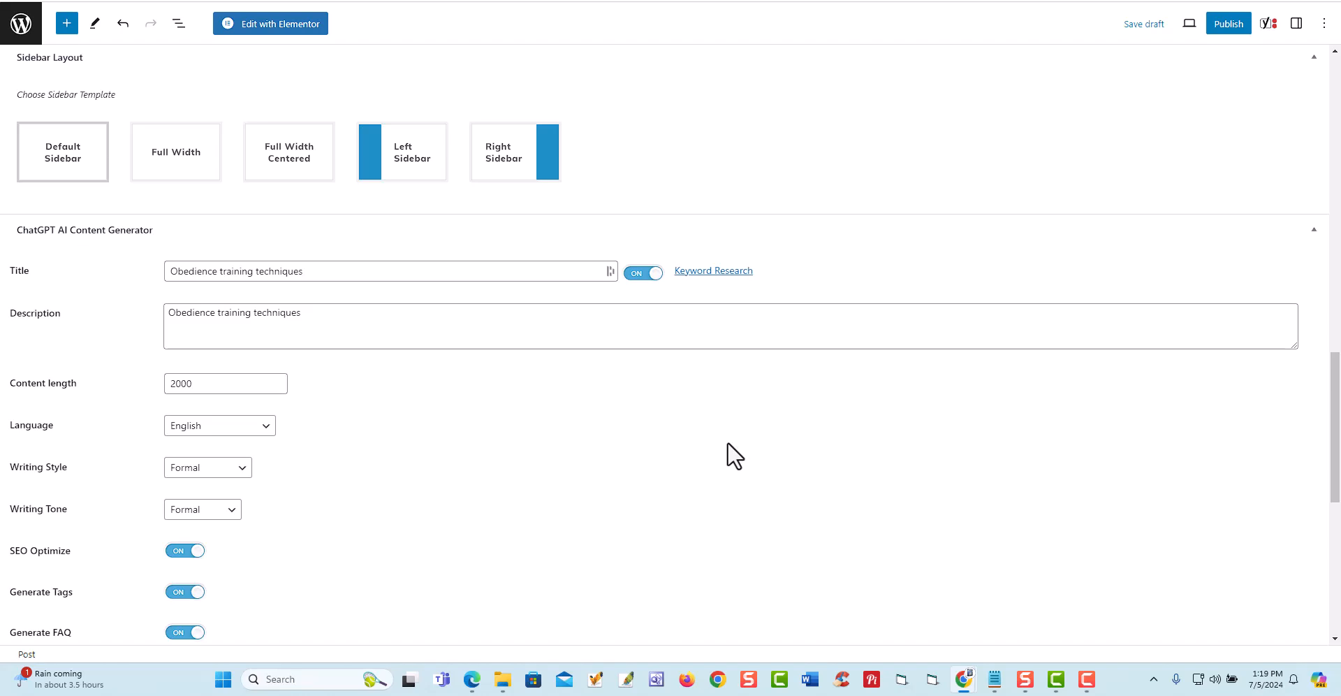
pyautogui.scroll(15, 733, 455)
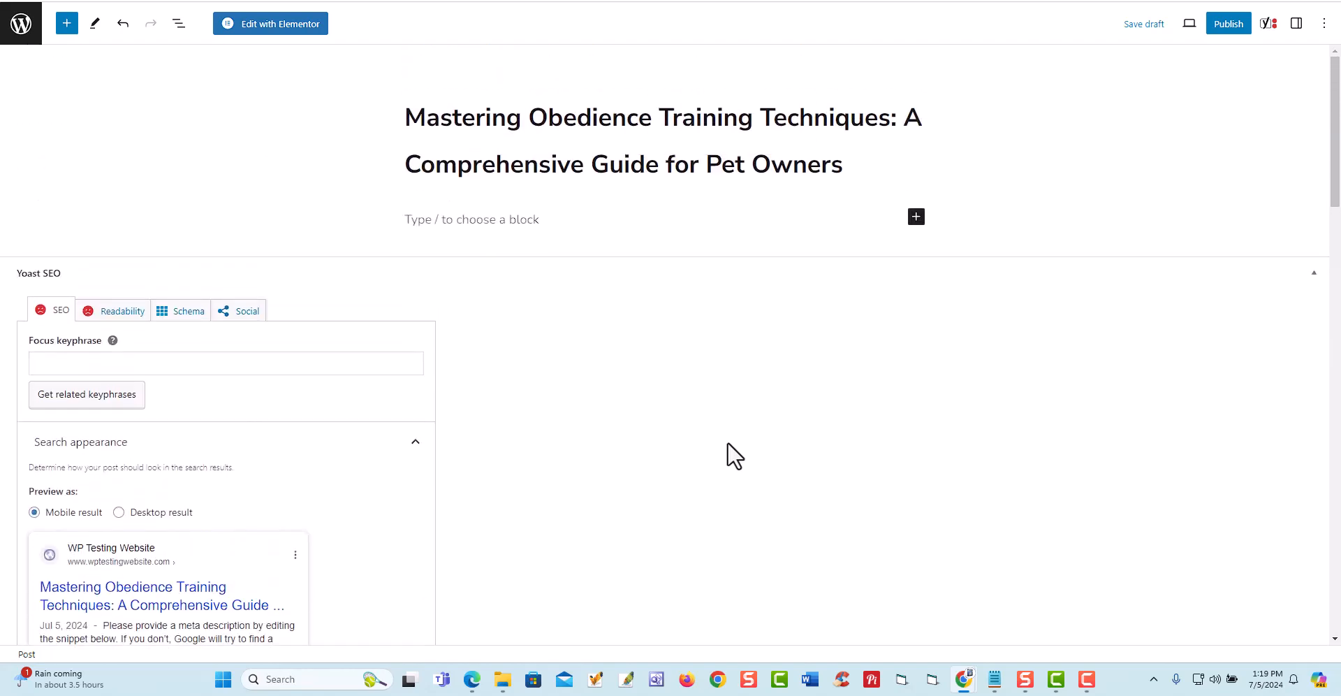
# - Examine the generated article's title, body, FAQ and conclusion, and the post's Yoast SEO section
pyautogui.scroll(-1, 728, 442)
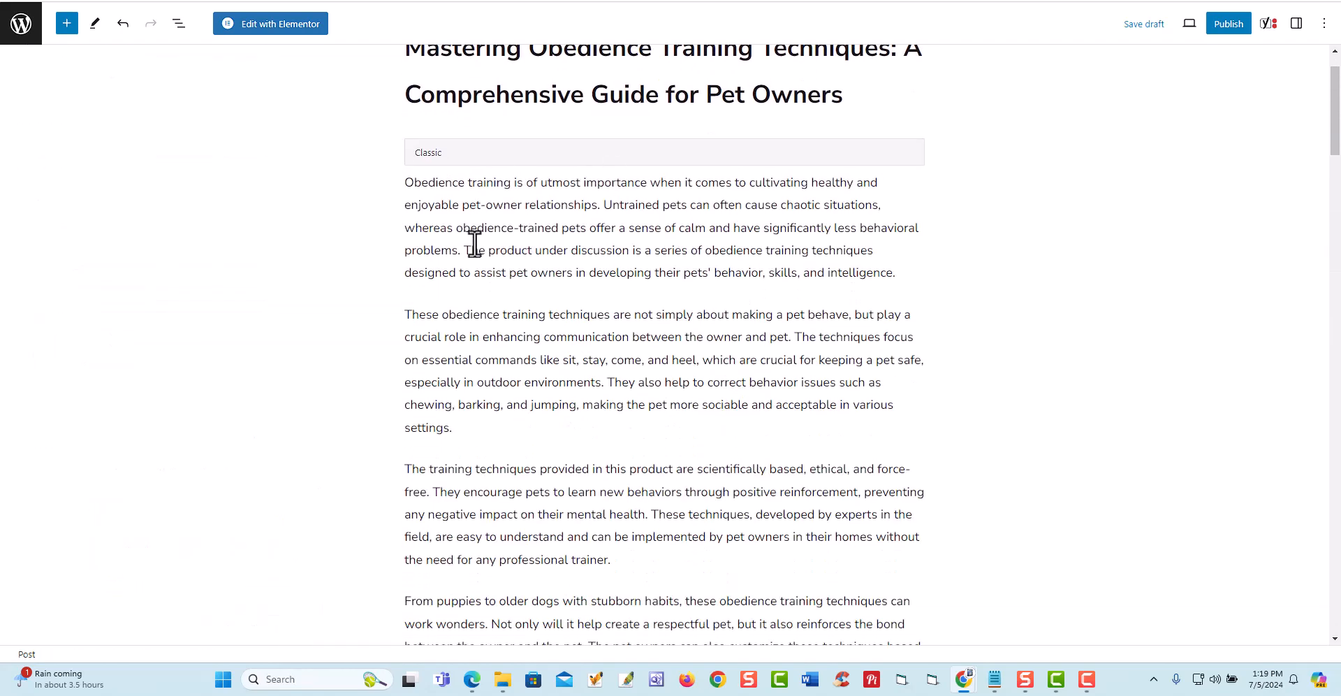
pyautogui.scroll(1, 482, 188)
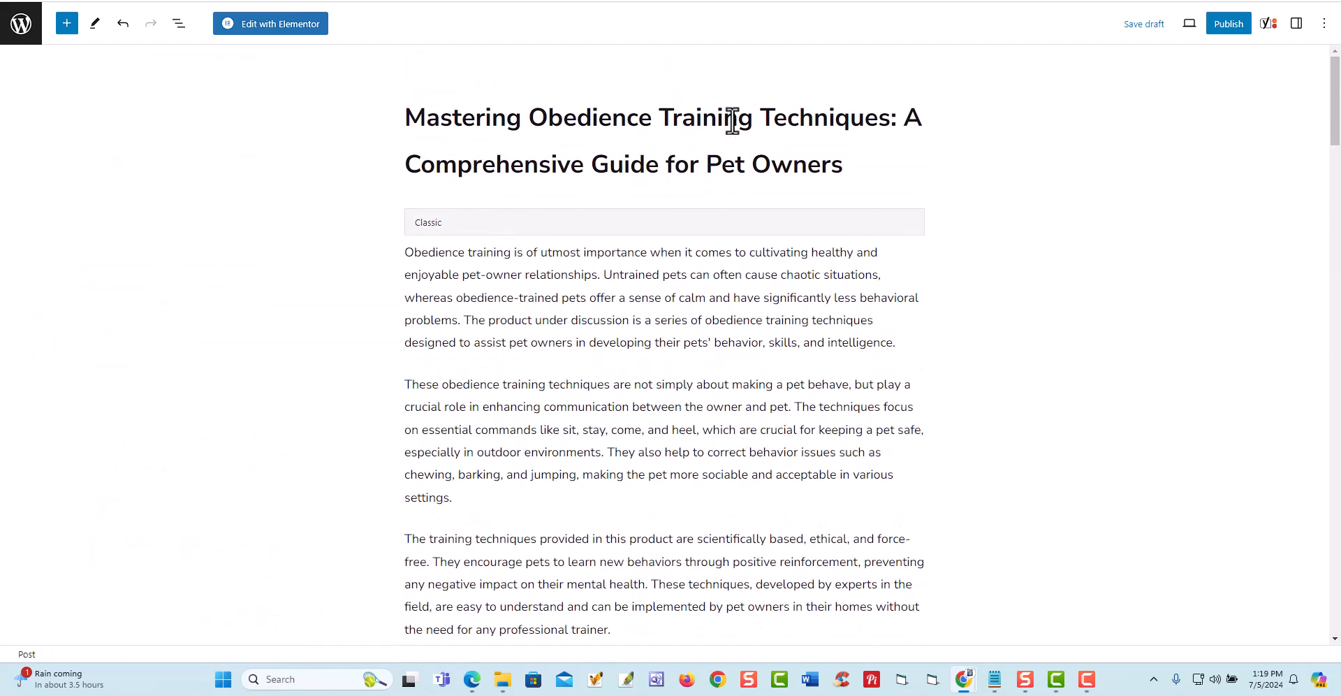
pyautogui.scroll(-10, 613, 280)
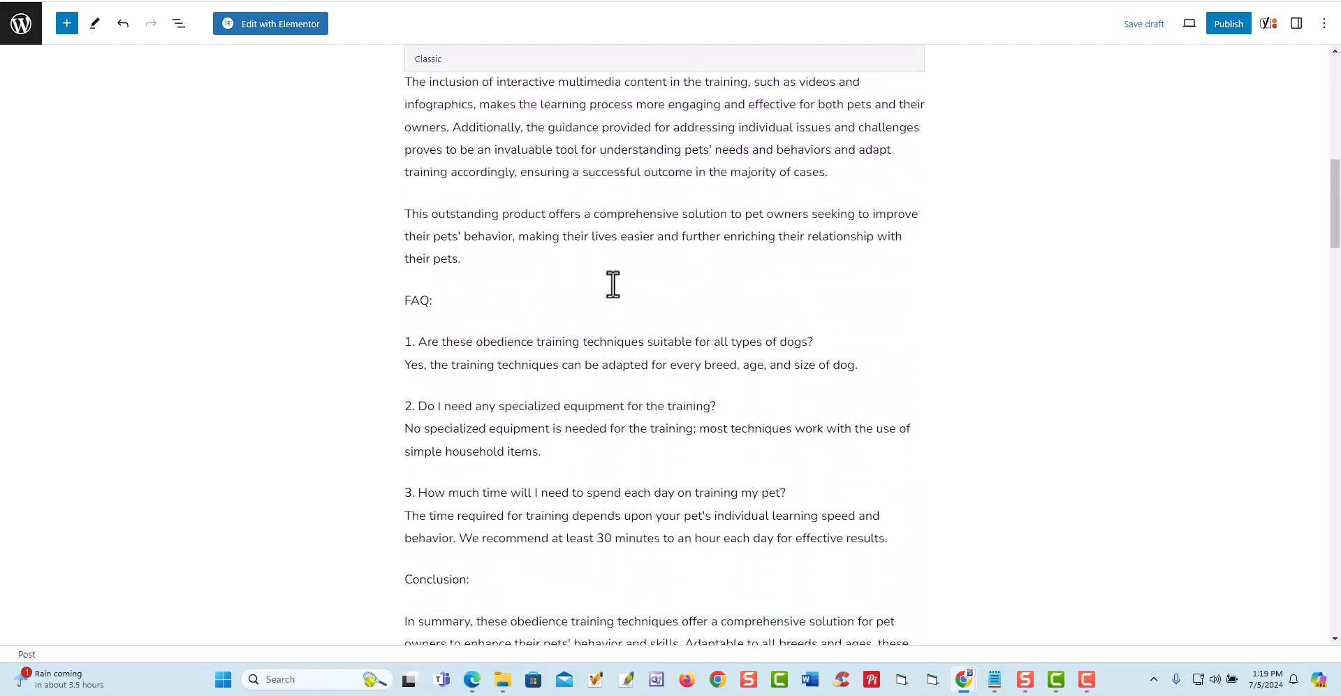
pyautogui.scroll(-3, 525, 356)
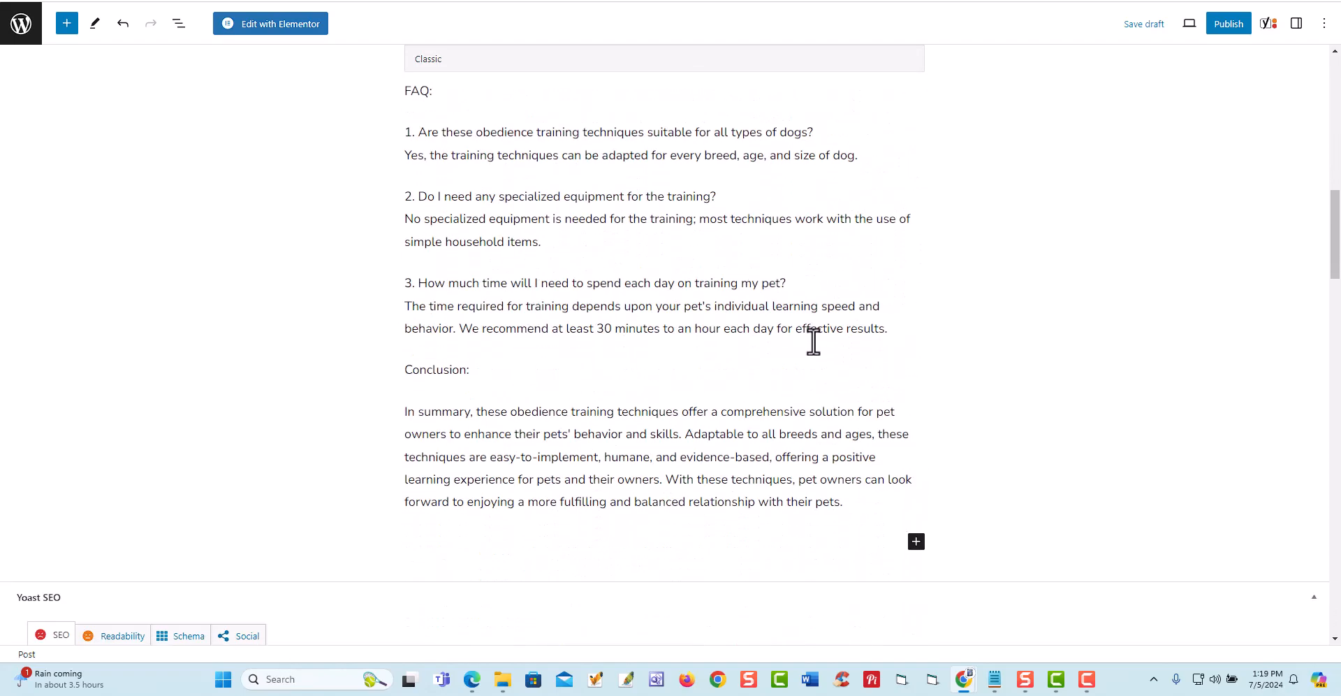
pyautogui.scroll(-10, 814, 341)
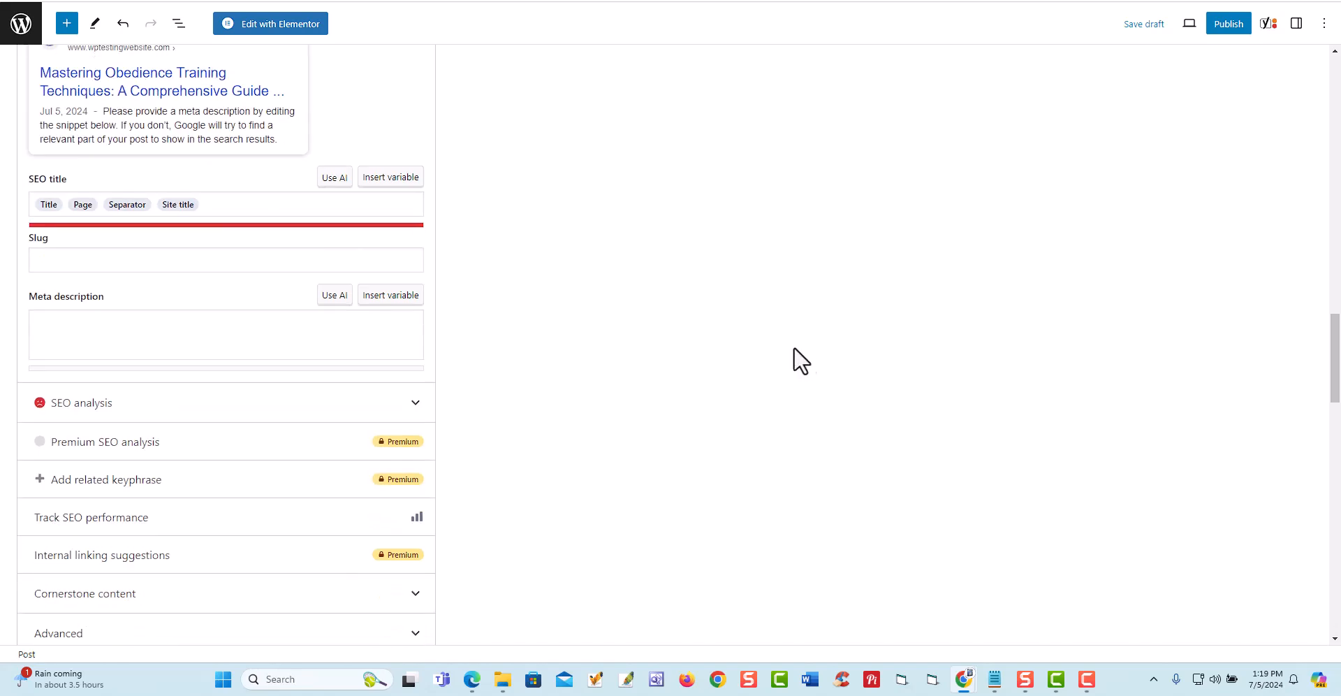
pyautogui.scroll(12, 699, 377)
pyautogui.scroll(10, 694, 366)
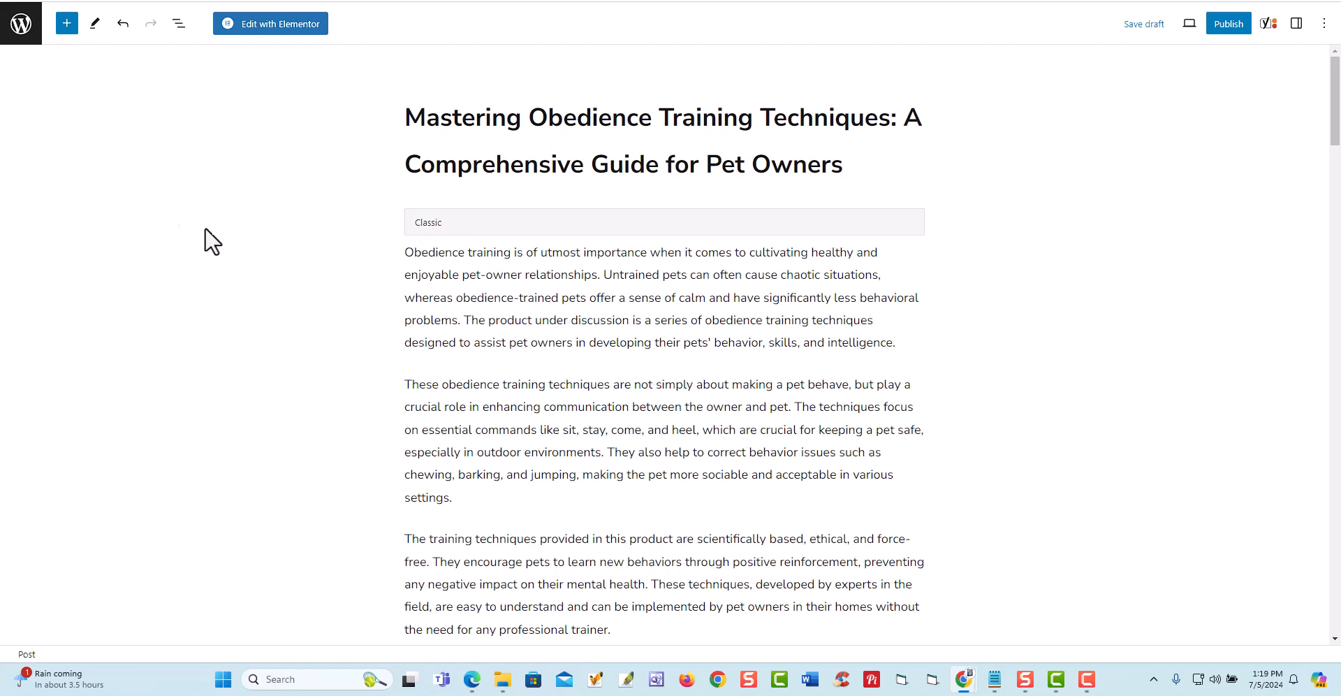
# - Leave the post editor despite the unsaved changes and start a new page from the Pages list
pyautogui.click(23, 34)
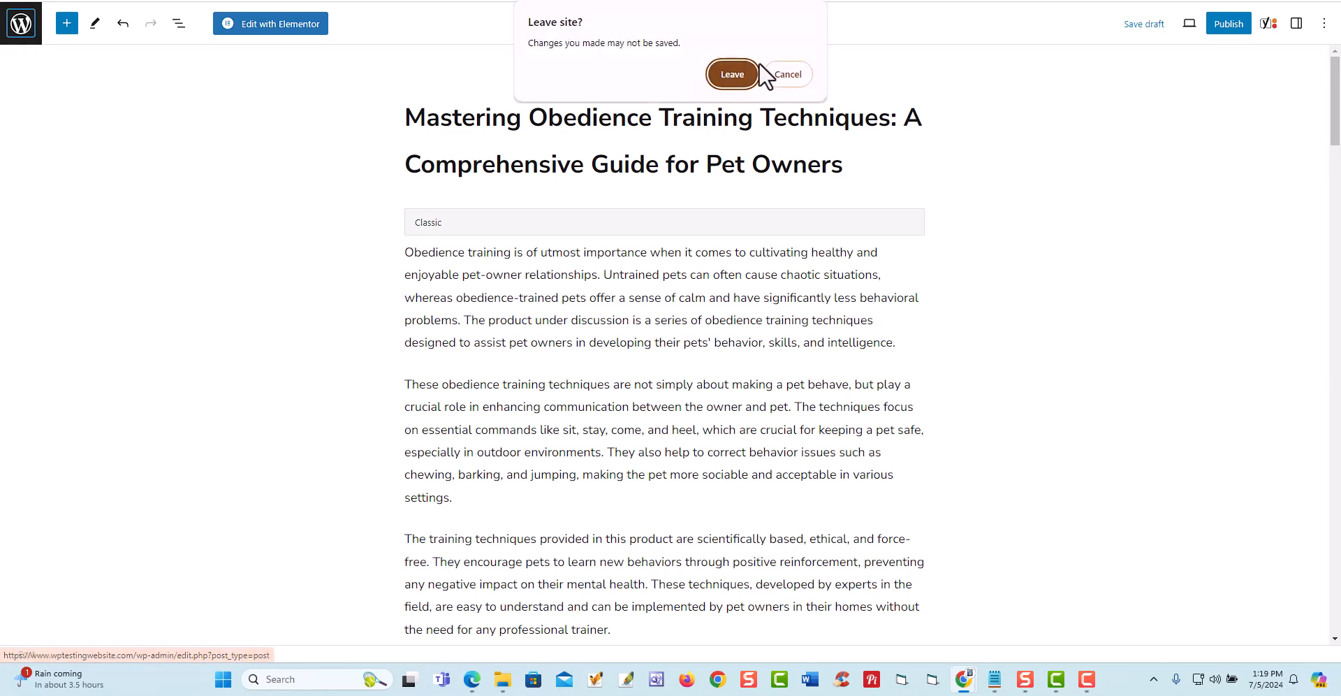
pyautogui.click(733, 74)
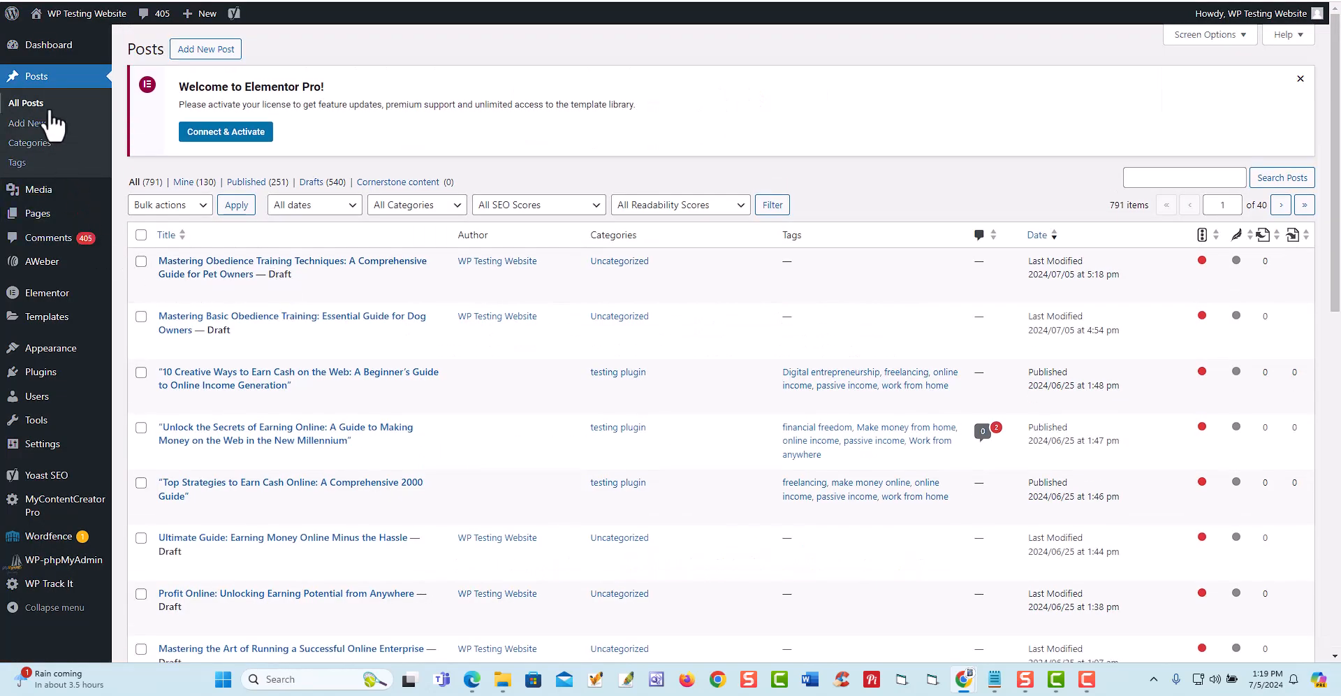
pyautogui.click(37, 213)
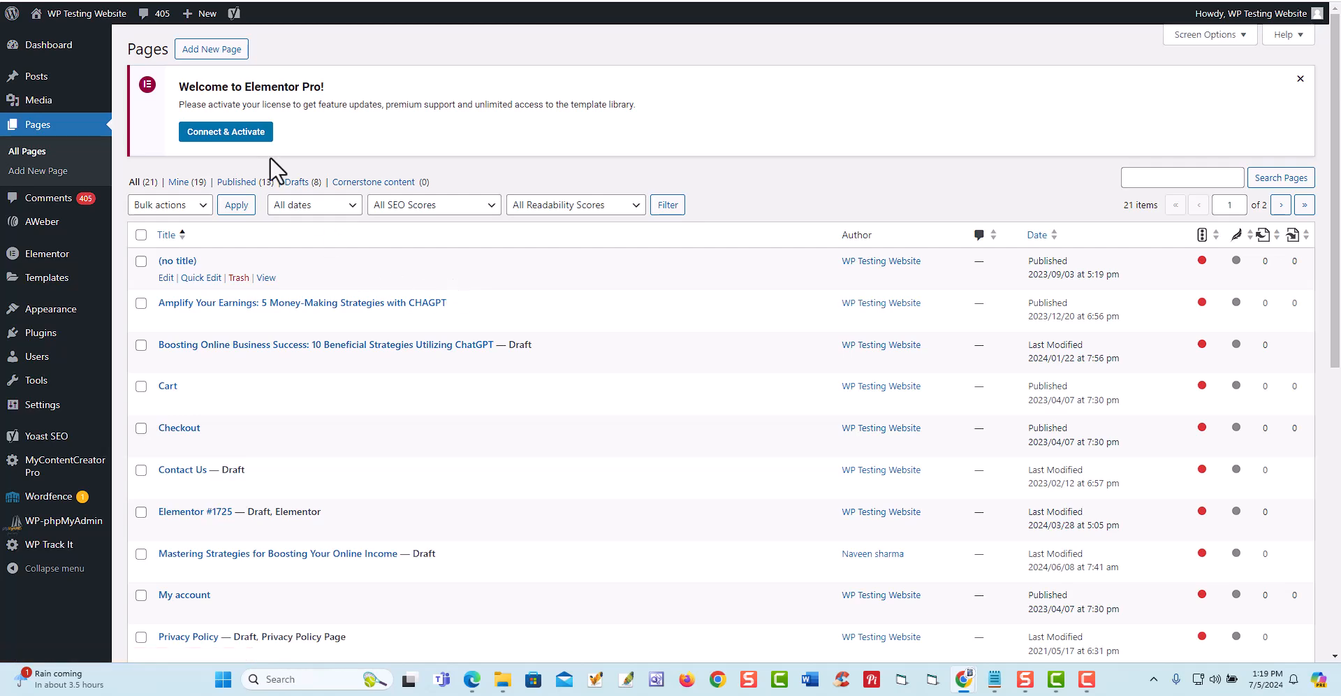
pyautogui.click(202, 51)
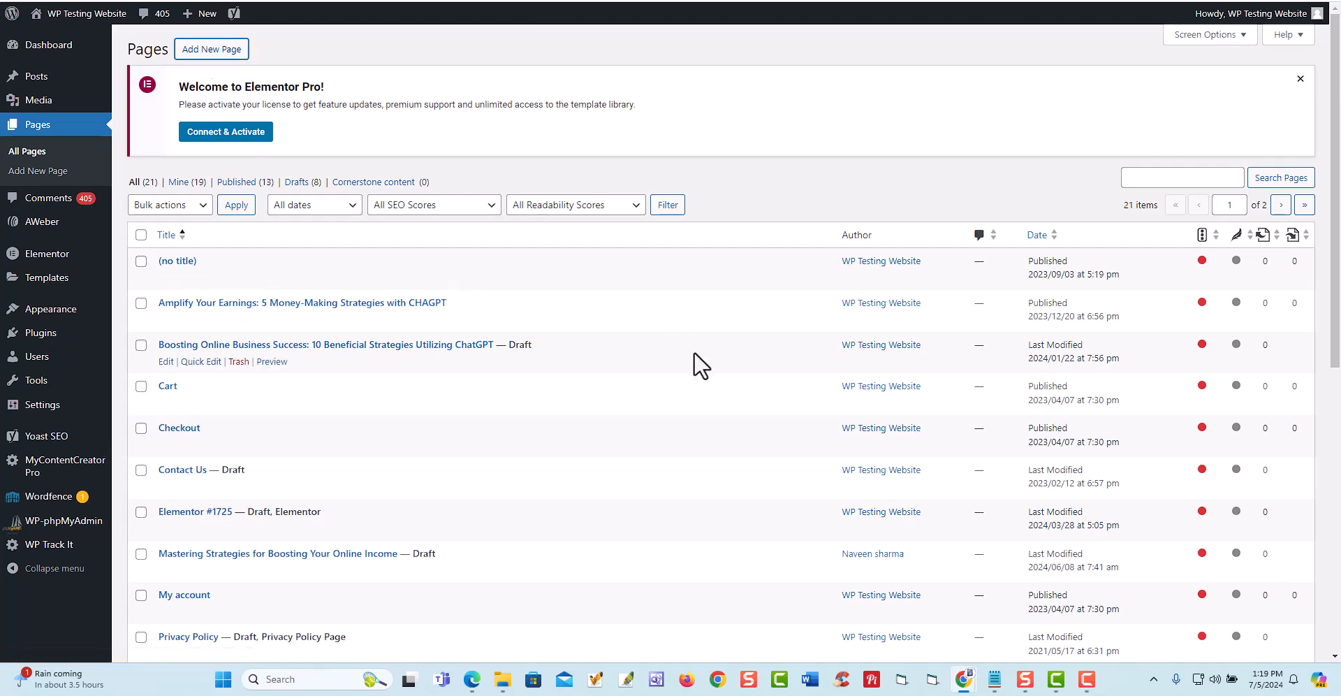
# - Run the keyword research in the new page's ChatGPT AI Content Generator section for "dog training"
pyautogui.scroll(-2, 791, 343)
pyautogui.scroll(-15, 798, 355)
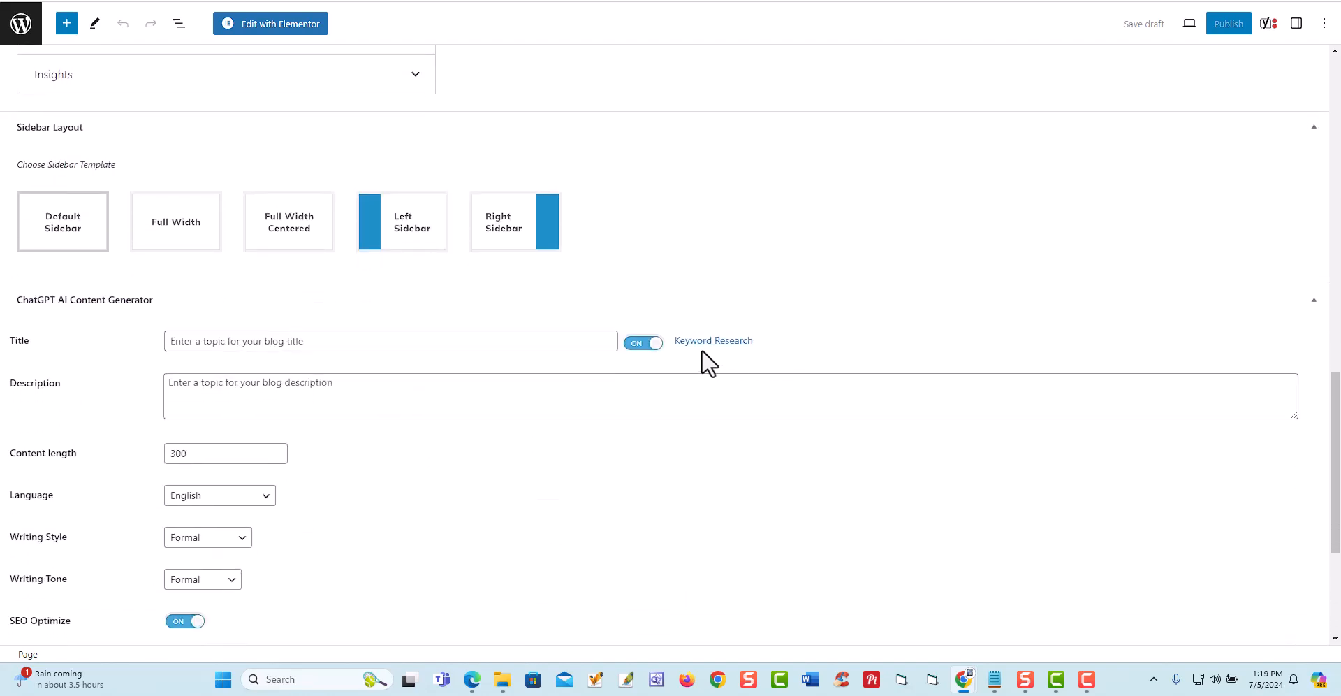
pyautogui.click(707, 342)
pyautogui.click(612, 334)
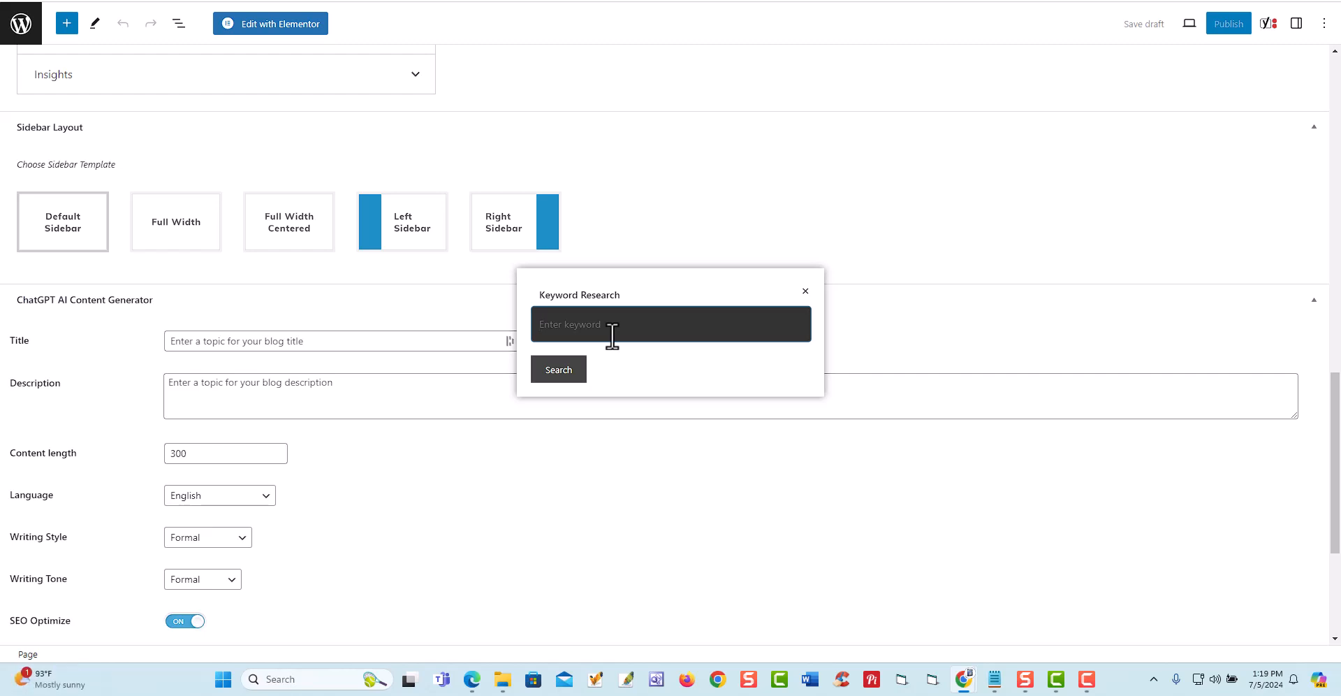
pyautogui.write('dog training')
pyautogui.click(566, 377)
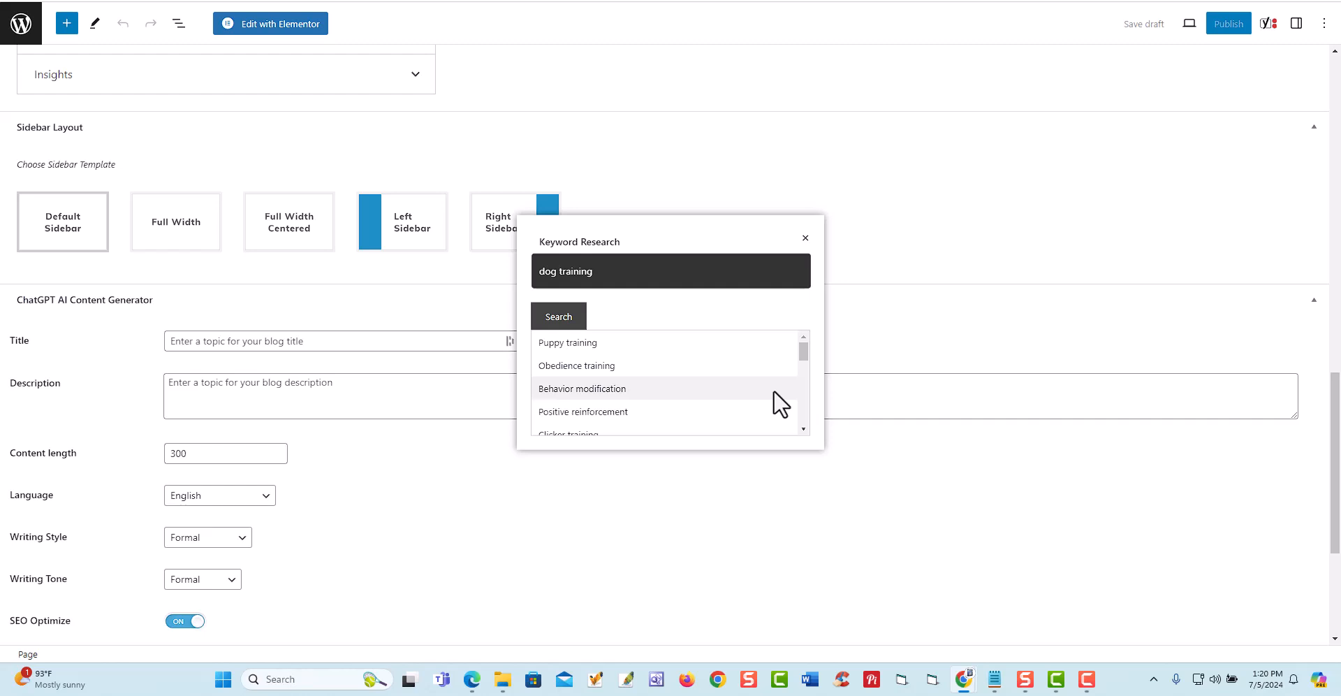
# - Choose the suggested keyword "Dog behavior" as the page's generator title and copy it into the description
pyautogui.scroll(-5, 773, 390)
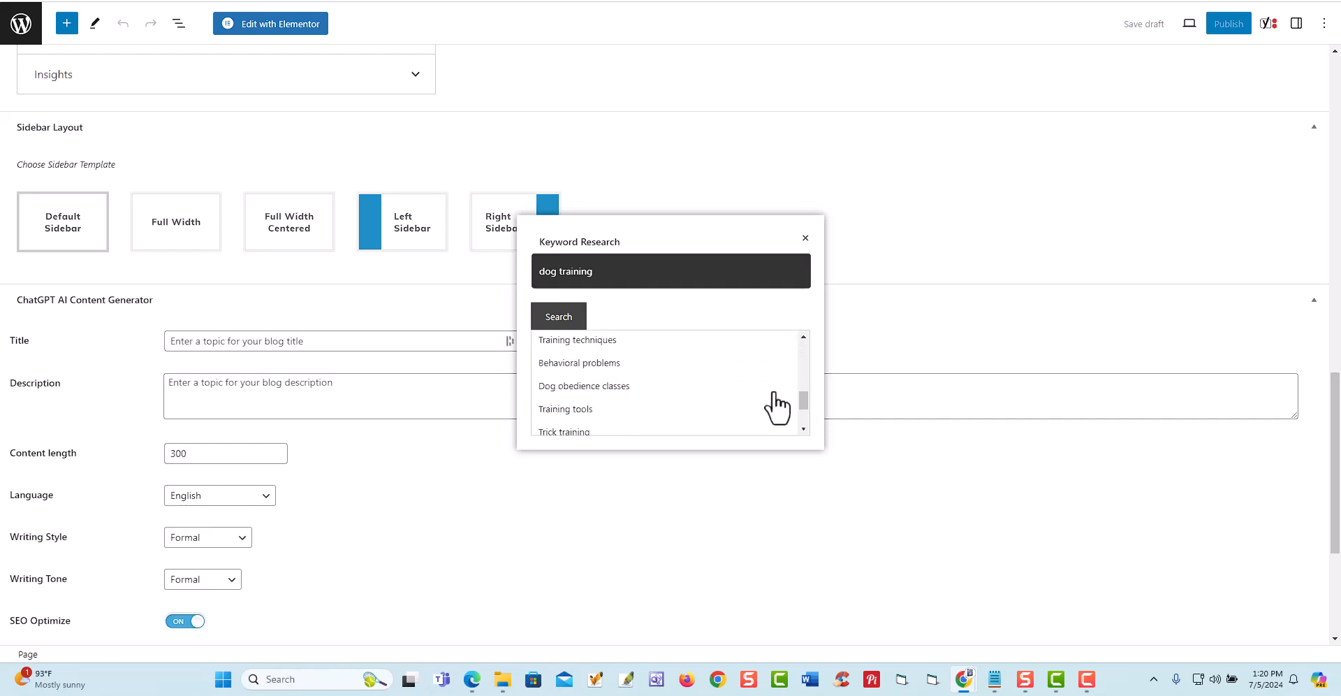
pyautogui.scroll(5, 776, 407)
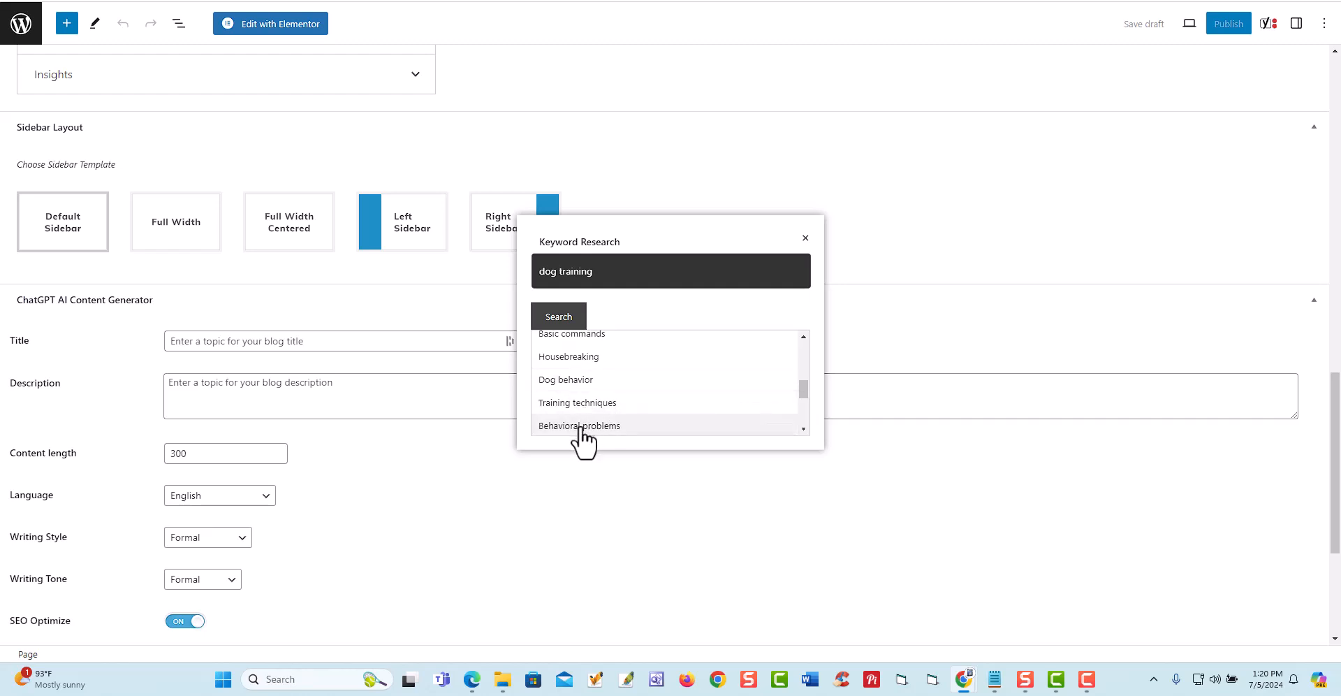
pyautogui.click(566, 379)
pyautogui.click(219, 344)
pyautogui.hotkey('ctrl', 'a')
pyautogui.rightClick(221, 344)
pyautogui.click(274, 59)
pyautogui.rightClick(252, 386)
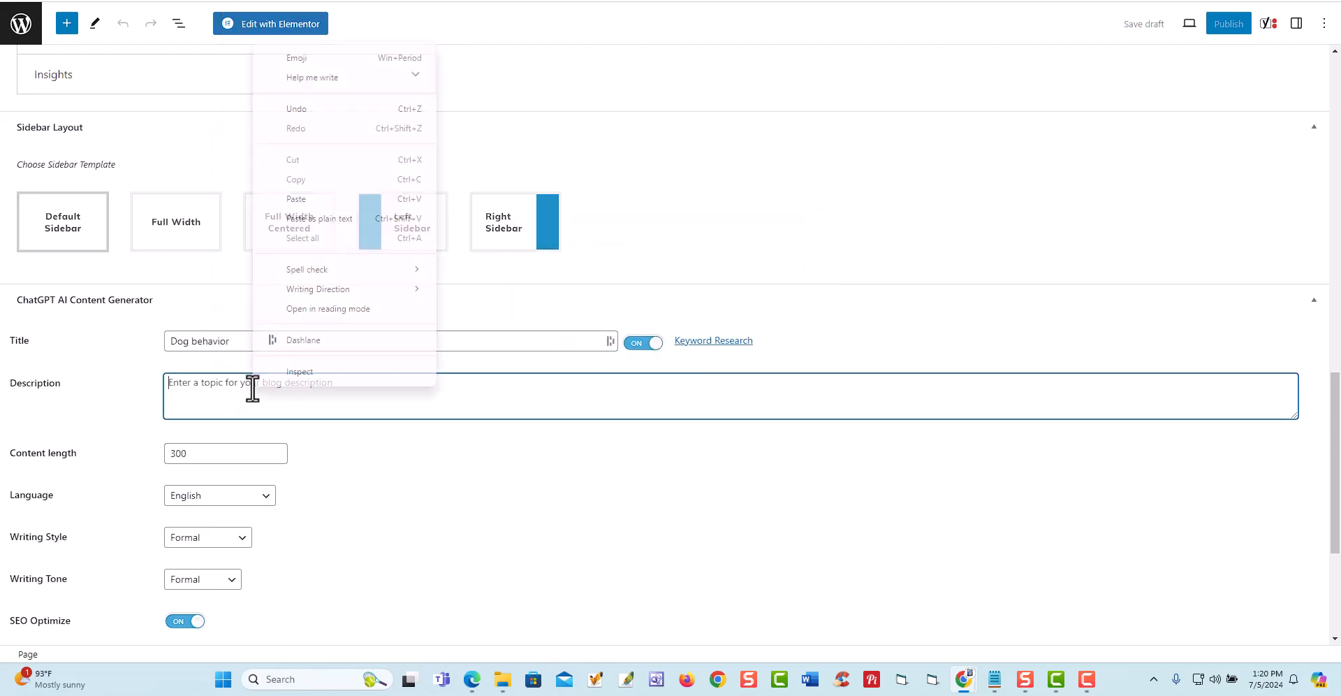
pyautogui.click(314, 199)
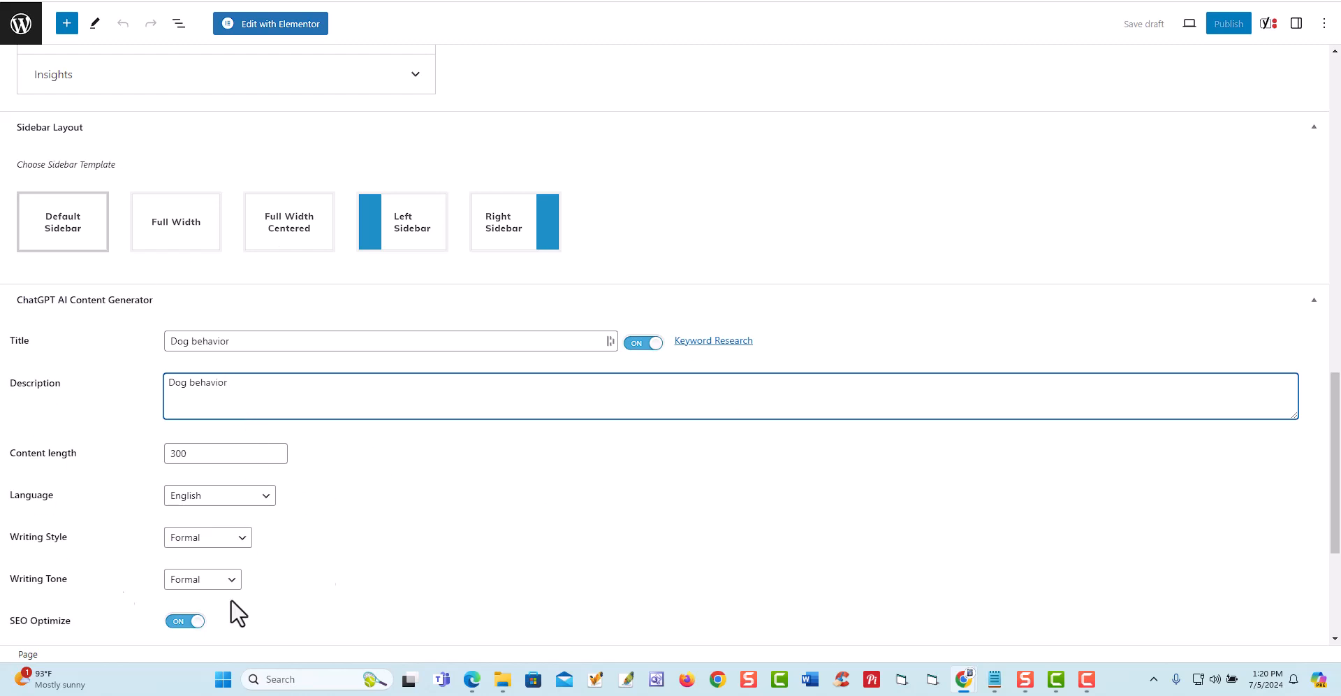
# - Examine the new page's editor, from its title and Yoast SEO section to the content generator's settings
pyautogui.scroll(-1, 525, 497)
pyautogui.scroll(4, 526, 497)
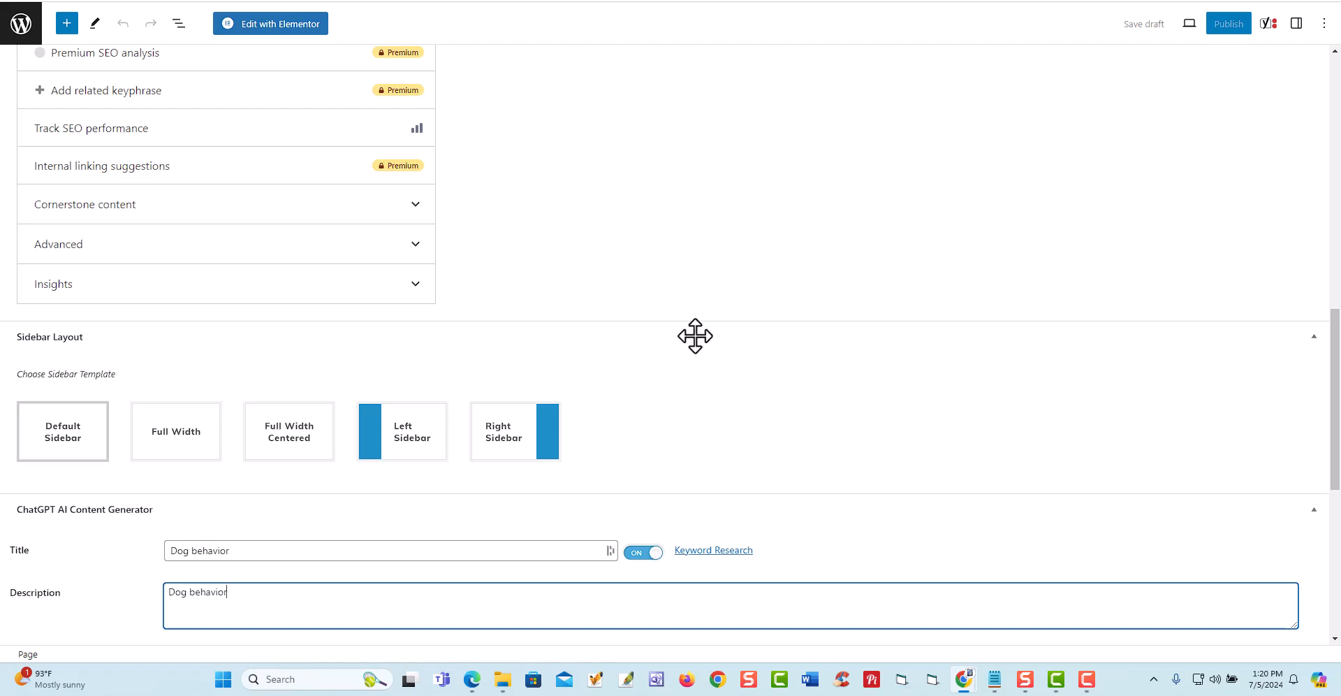
pyautogui.scroll(1, 695, 336)
pyautogui.scroll(-4, 695, 336)
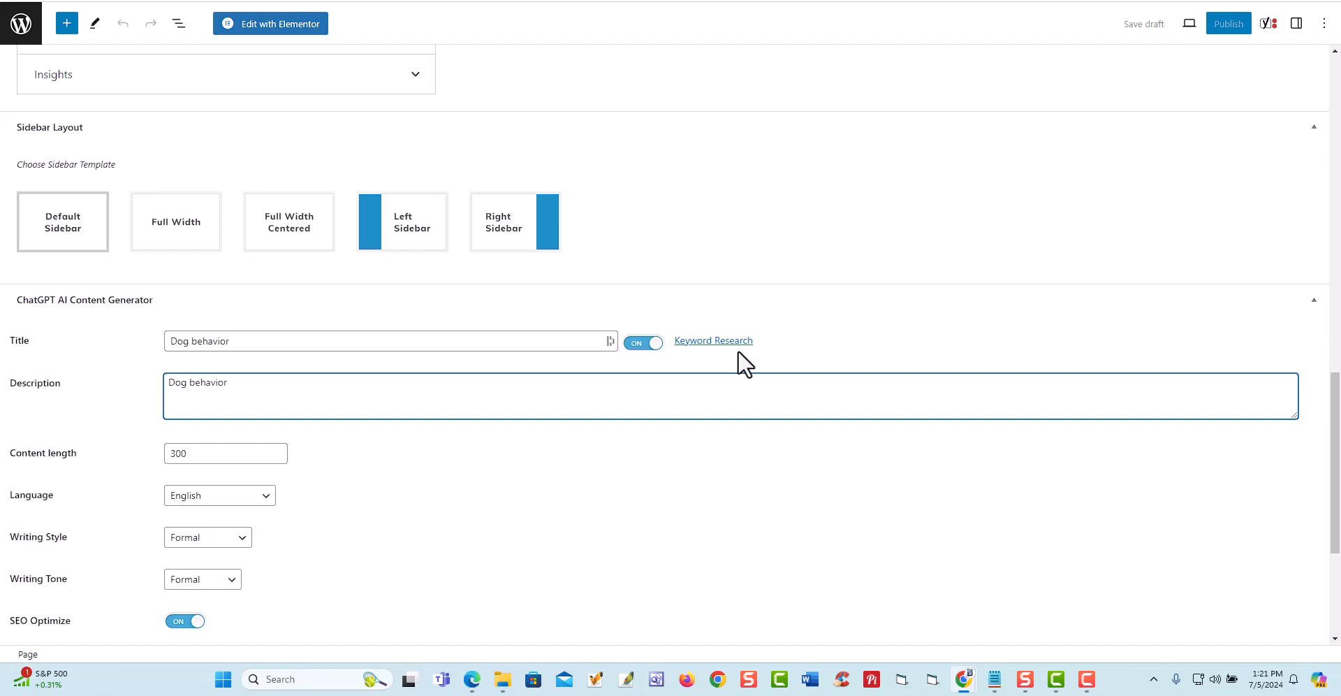
pyautogui.scroll(7, 299, 239)
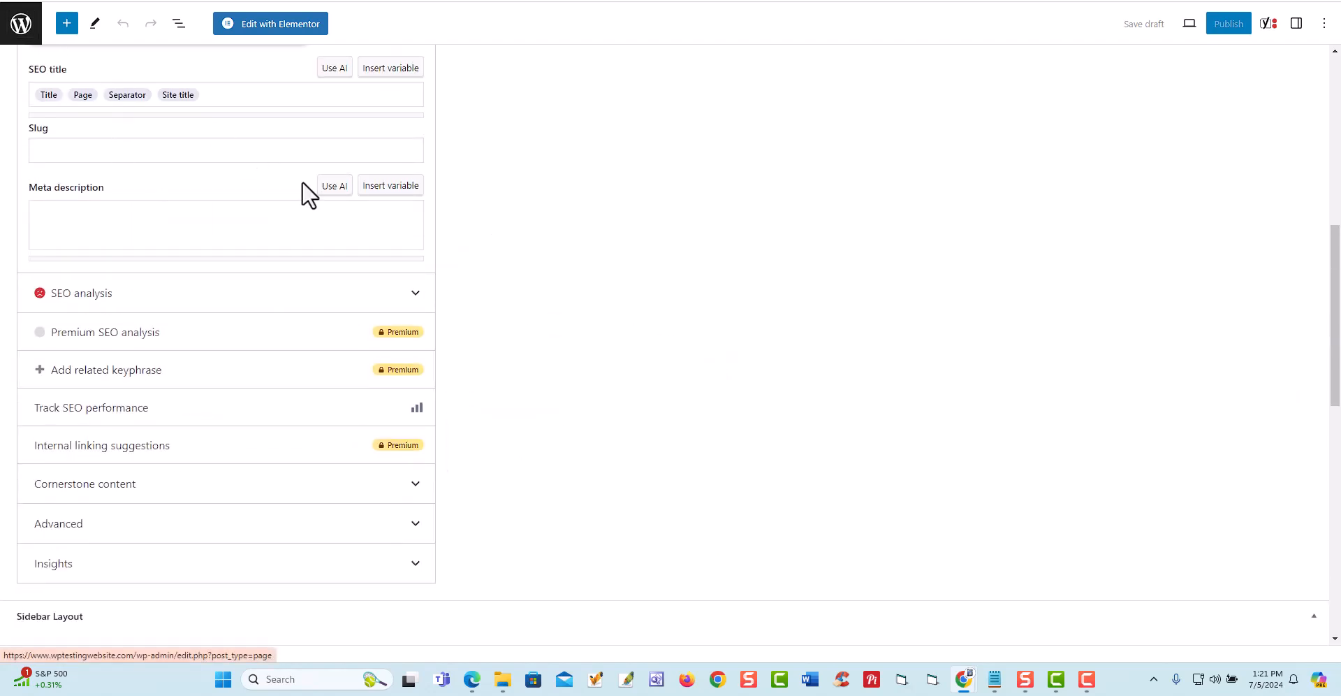
pyautogui.scroll(2, 304, 188)
pyautogui.scroll(-13, 303, 202)
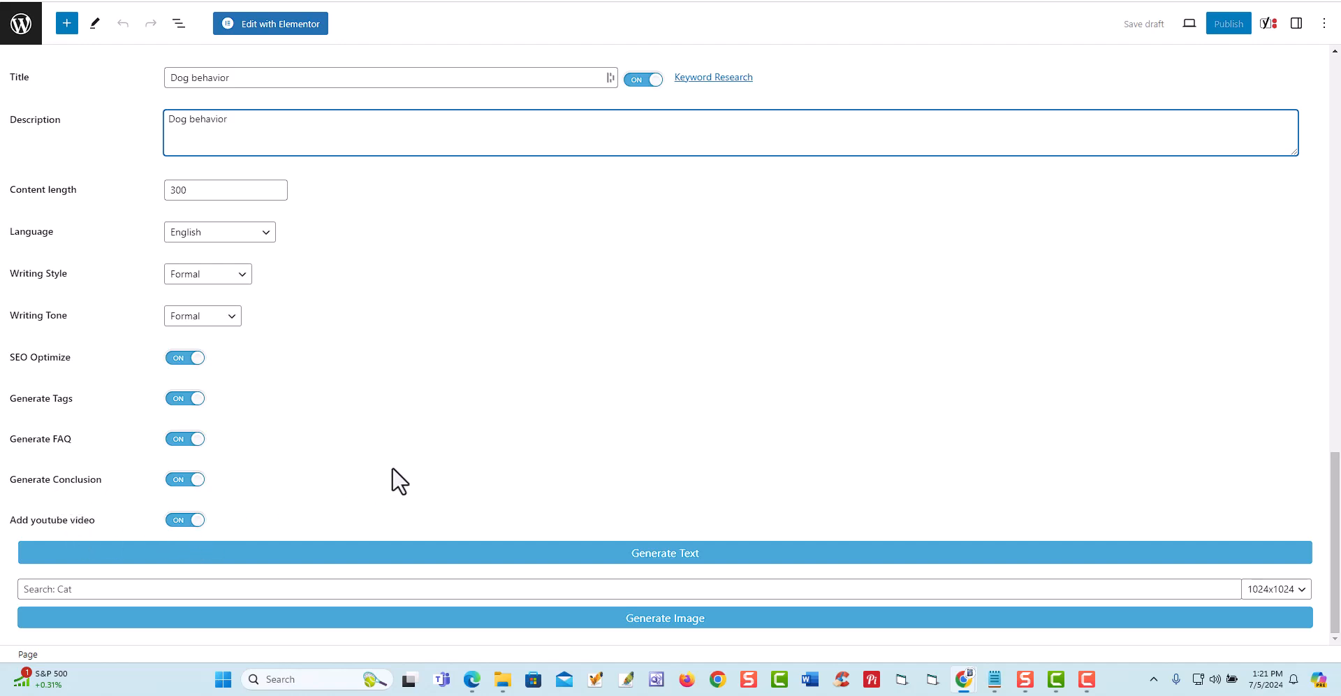
pyautogui.scroll(20, 375, 475)
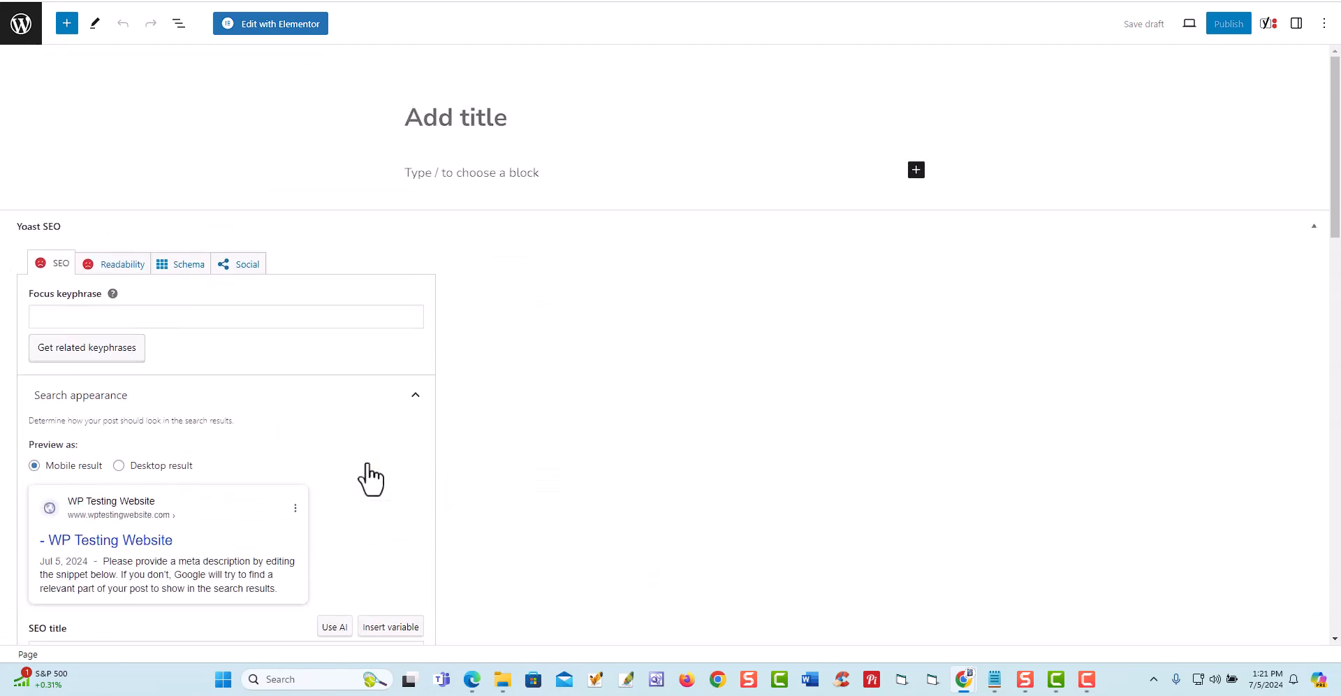
# - Leave the page editor for MyContentCreatorPro's Add Auto ChatGpt Schedule form and check the available posting intervals
pyautogui.click(22, 31)
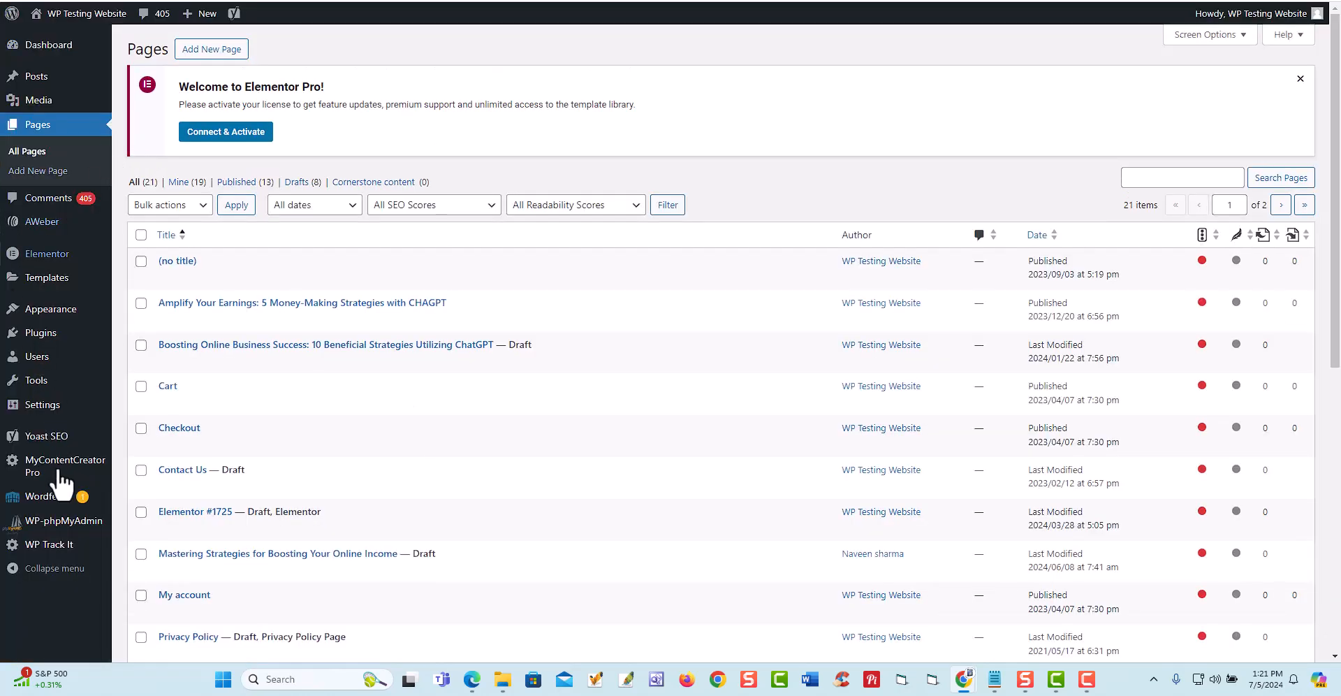
pyautogui.moveTo(62, 481)
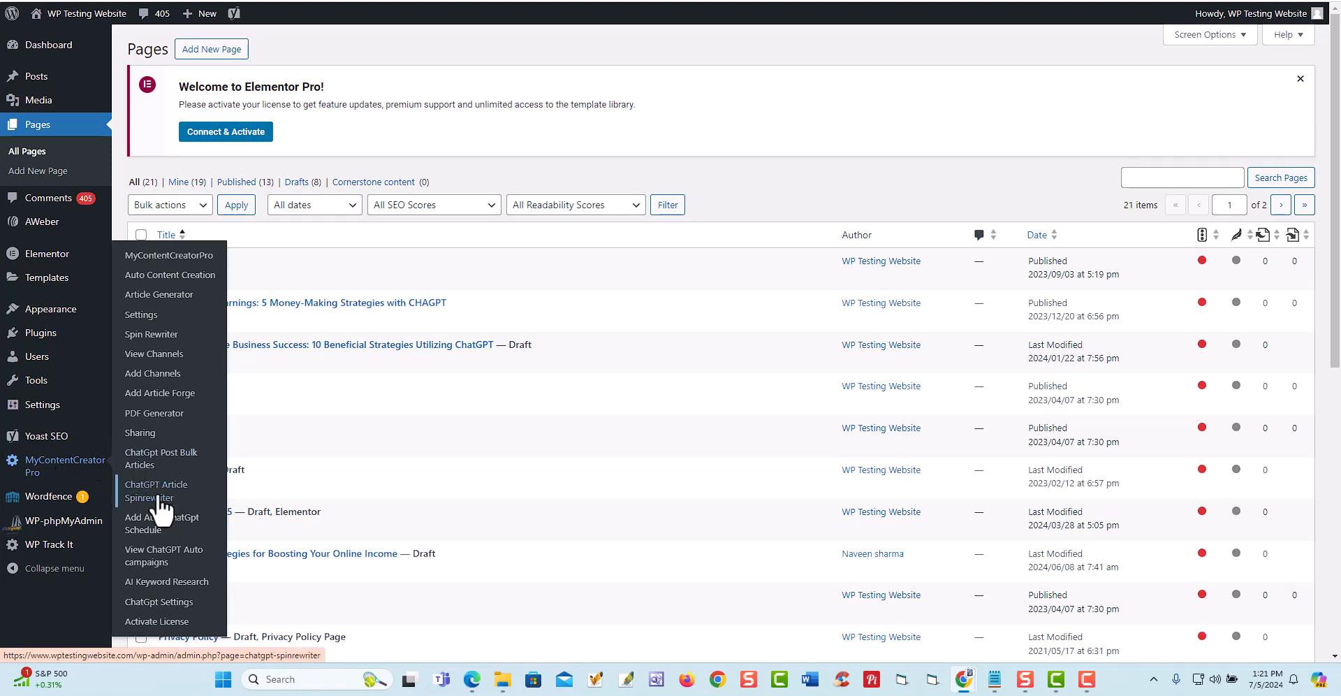
pyautogui.click(157, 530)
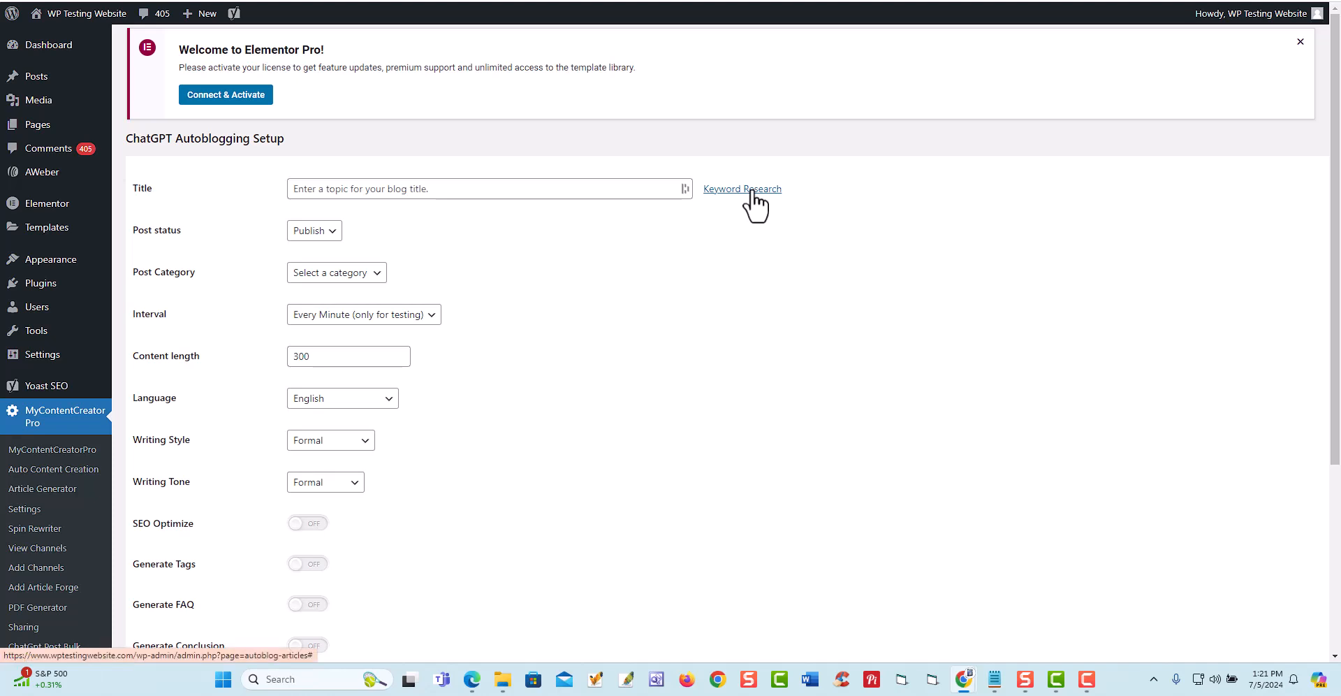
pyautogui.scroll(-2, 375, 376)
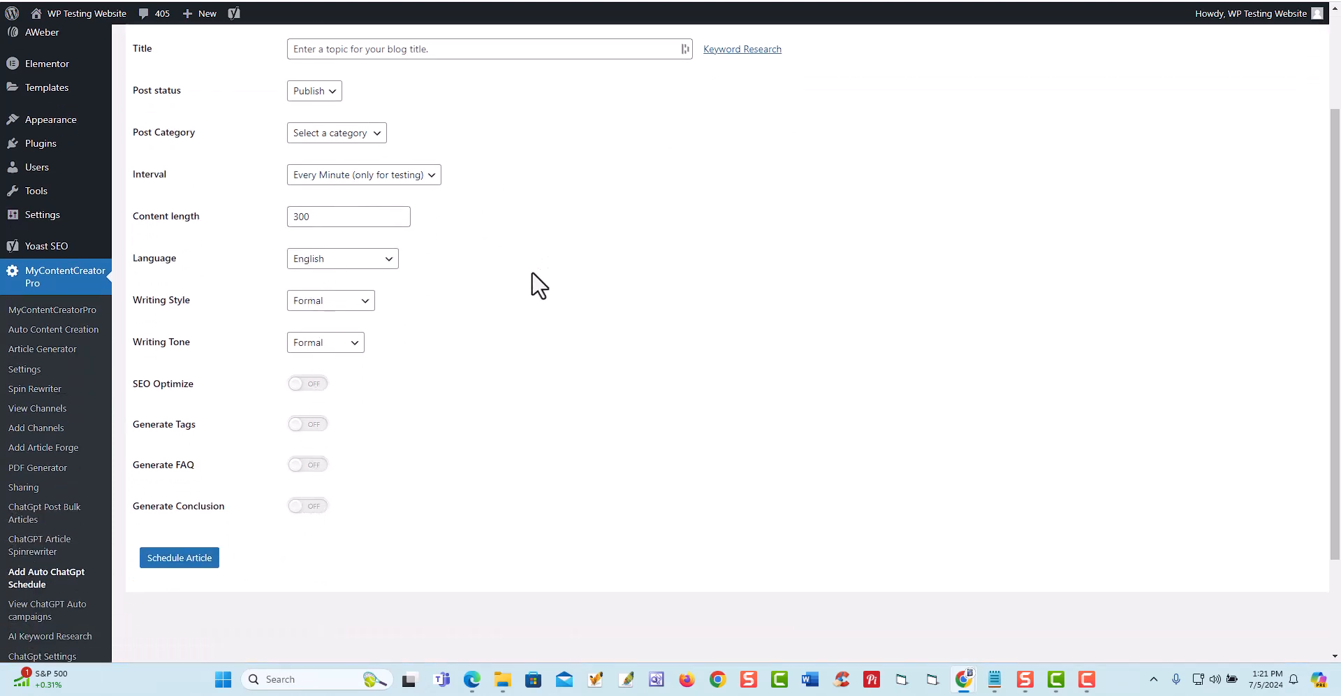
pyautogui.click(431, 176)
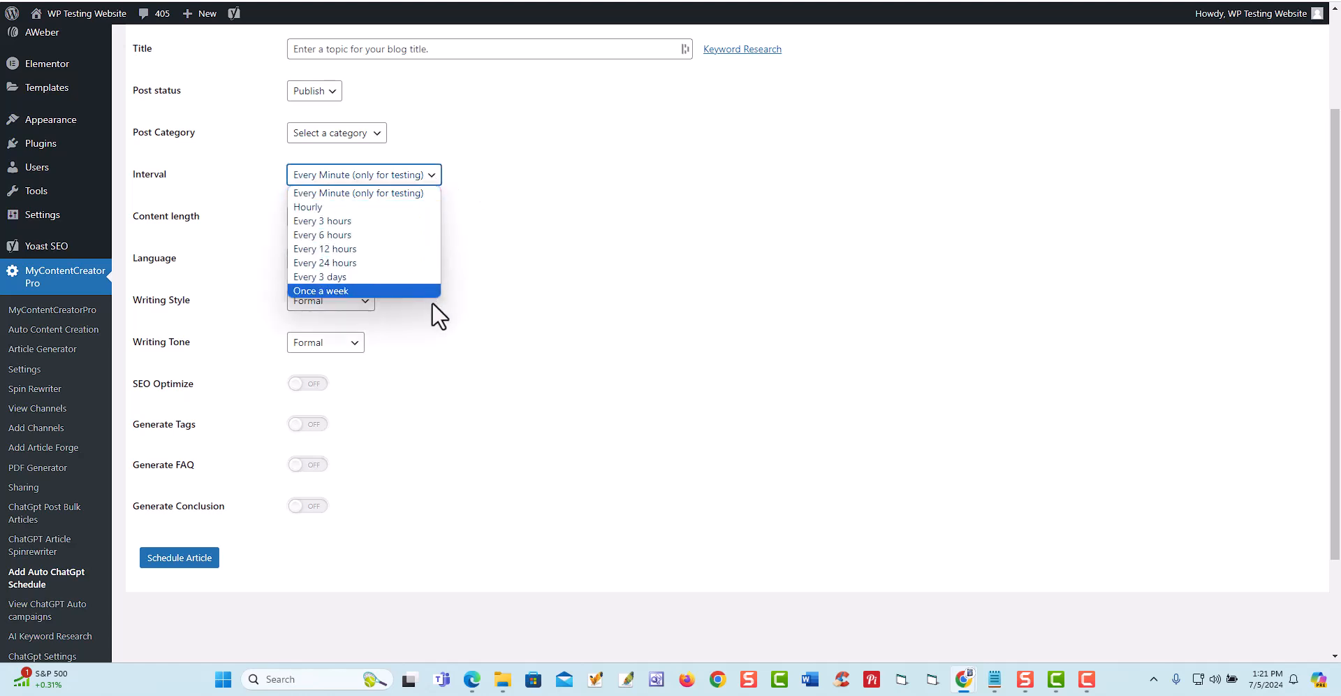
pyautogui.click(754, 346)
pyautogui.scroll(2, 744, 315)
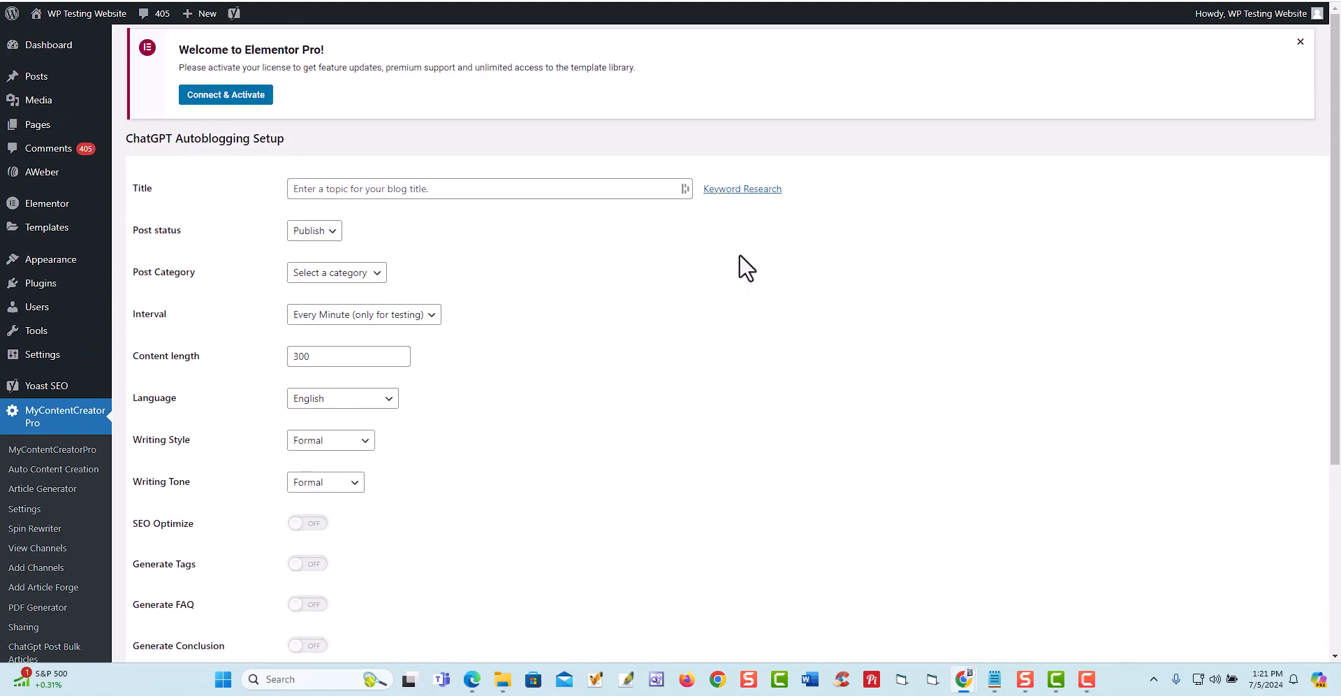
# - Run the keyword research in the ChatGPT Autoblogging Setup for "Dog behavior" and browse the suggested keywords
pyautogui.click(732, 190)
pyautogui.rightClick(564, 333)
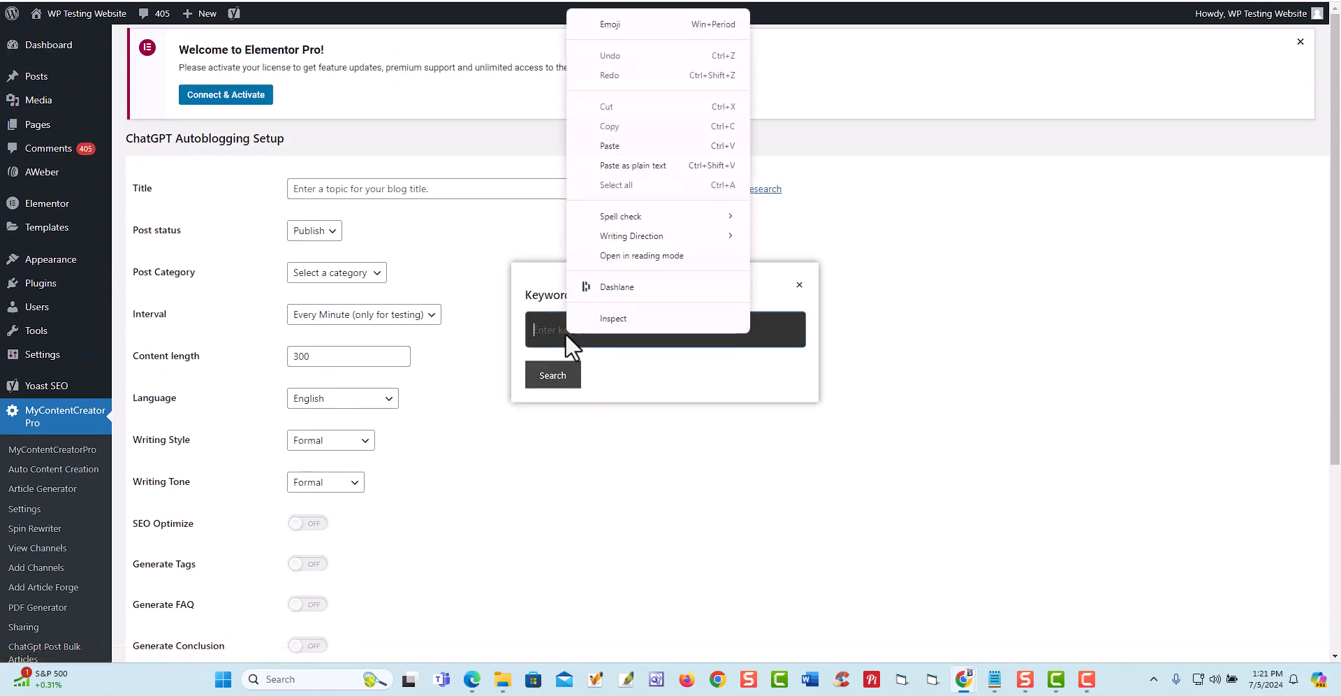
pyautogui.click(642, 147)
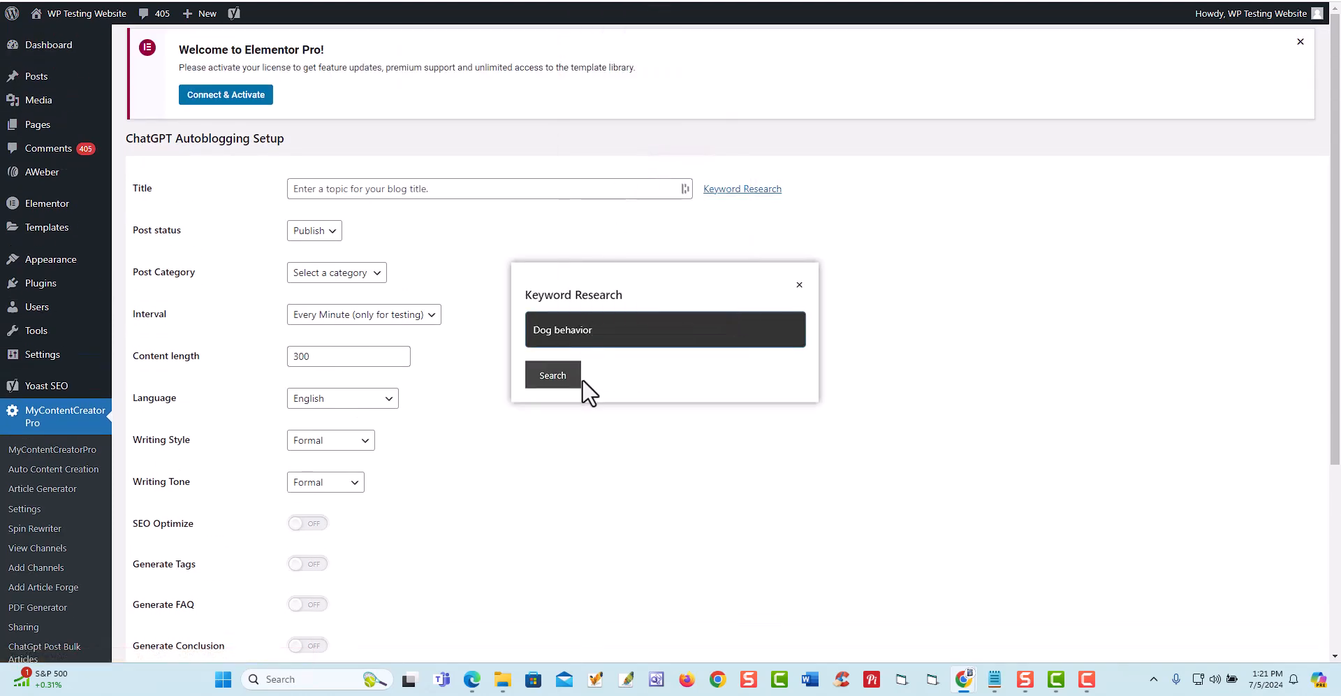
pyautogui.click(556, 382)
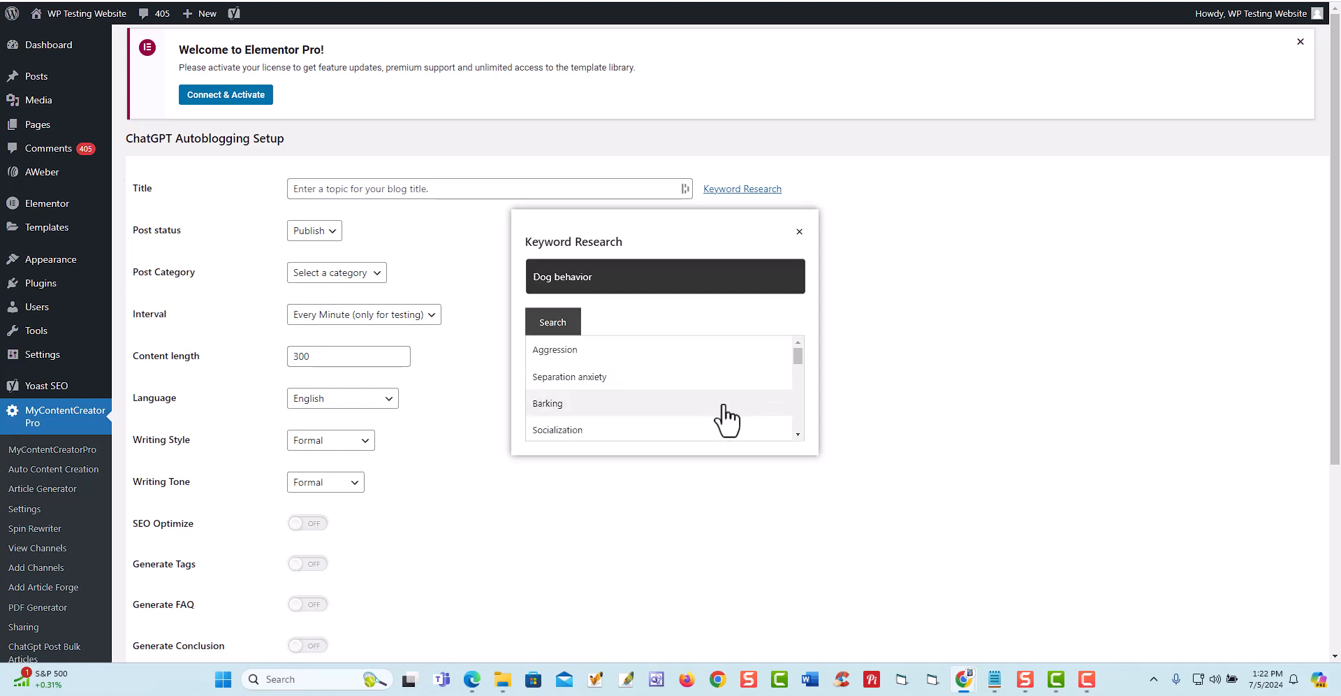
pyautogui.scroll(-1, 725, 417)
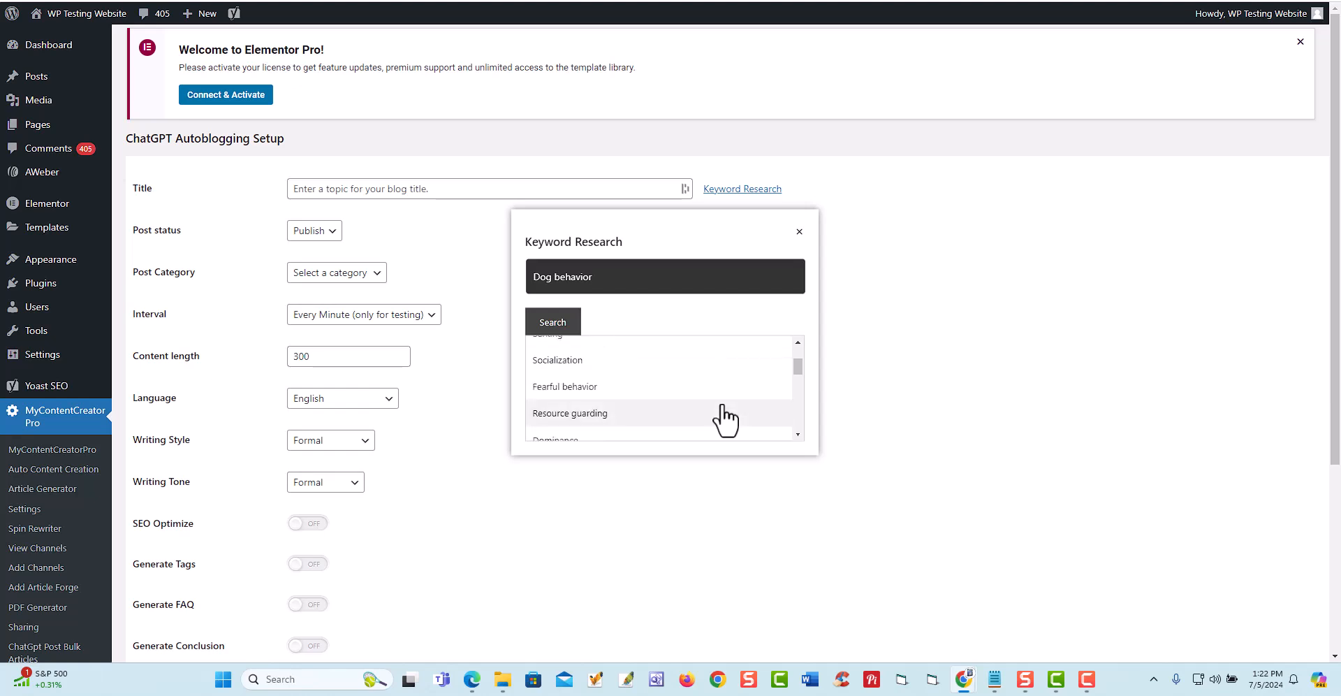
pyautogui.scroll(-4, 725, 418)
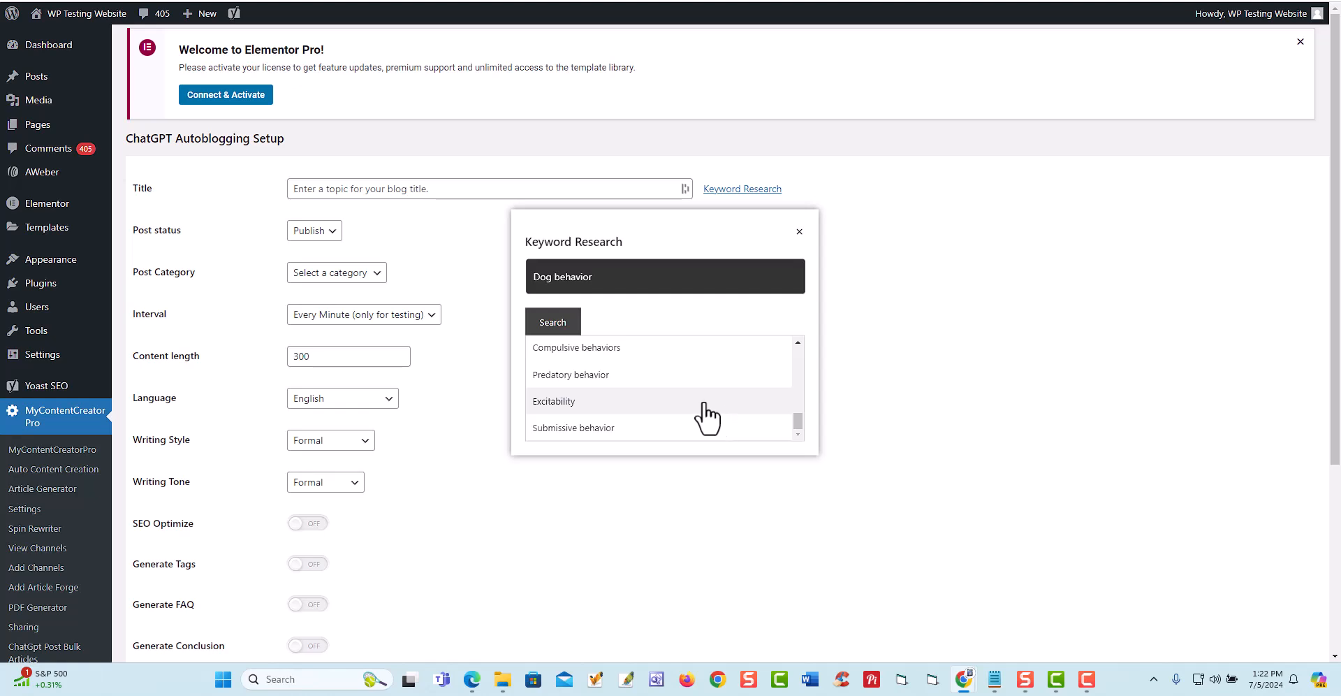
# - Choose "Chewing" from the suggested keywords as the title of the ChatGPT autoblogging schedule
pyautogui.scroll(4, 705, 405)
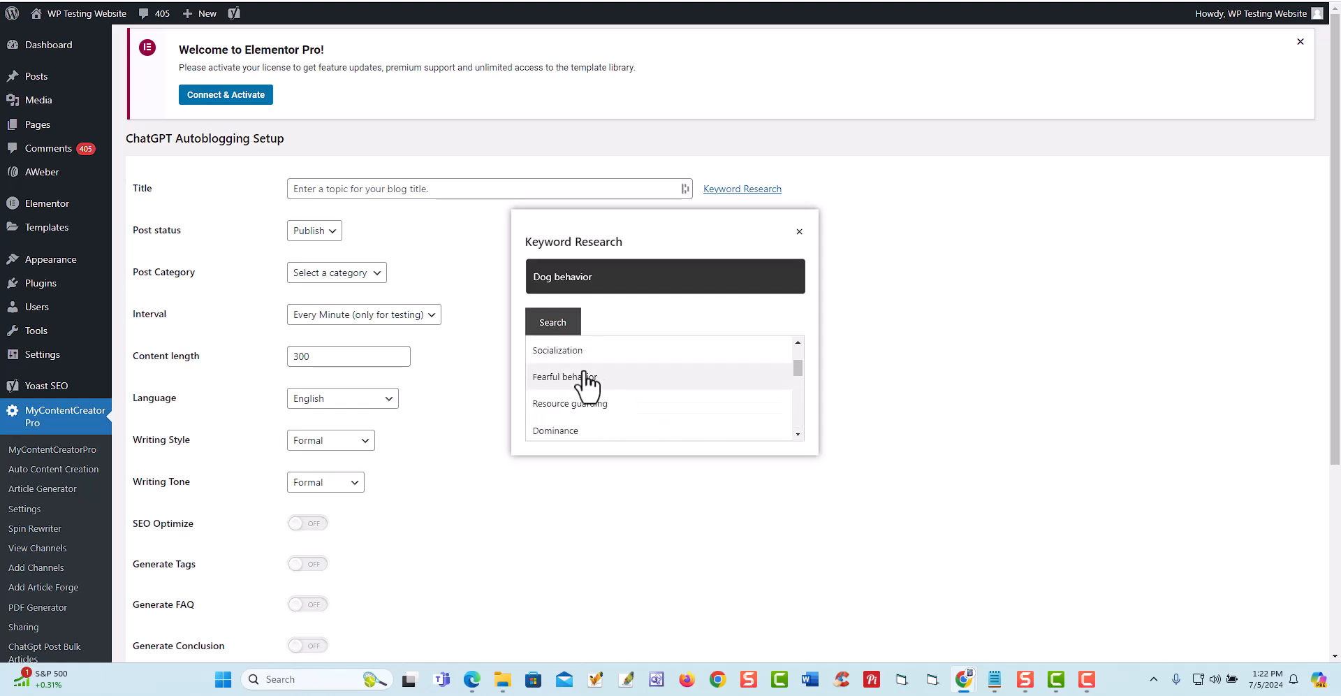
pyautogui.scroll(-2, 583, 378)
pyautogui.scroll(-2, 590, 377)
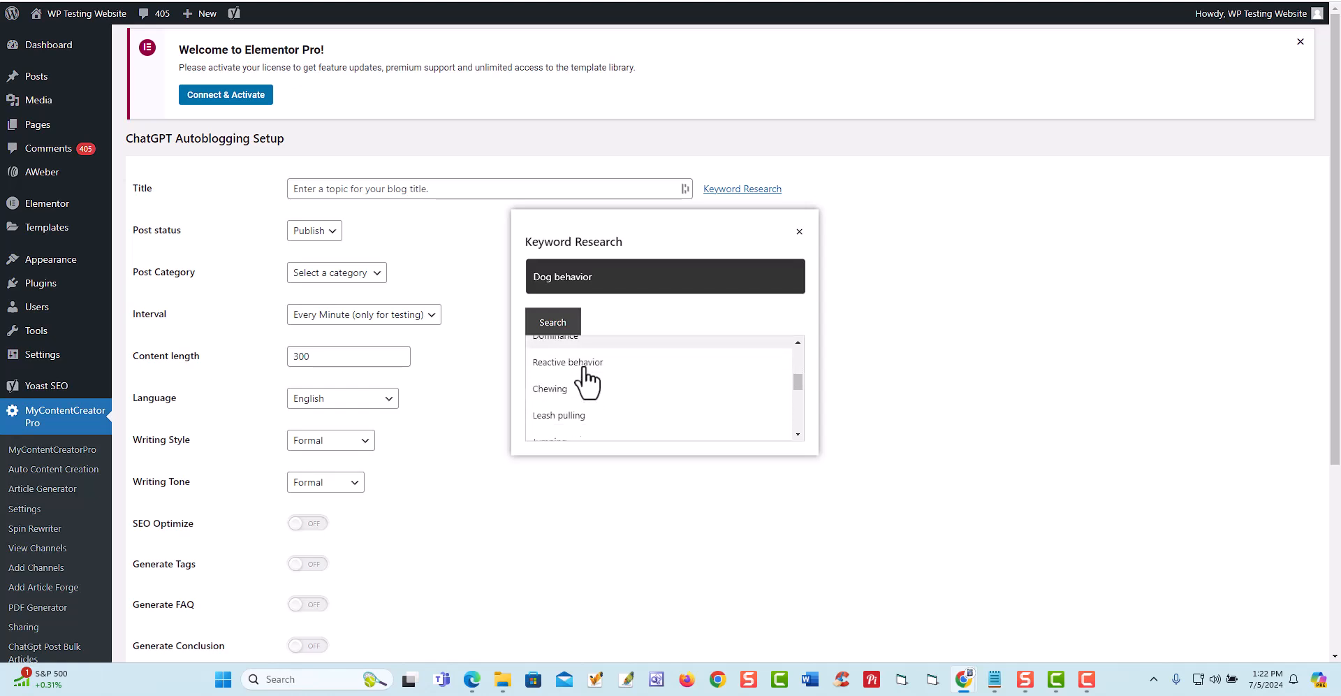
pyautogui.click(559, 353)
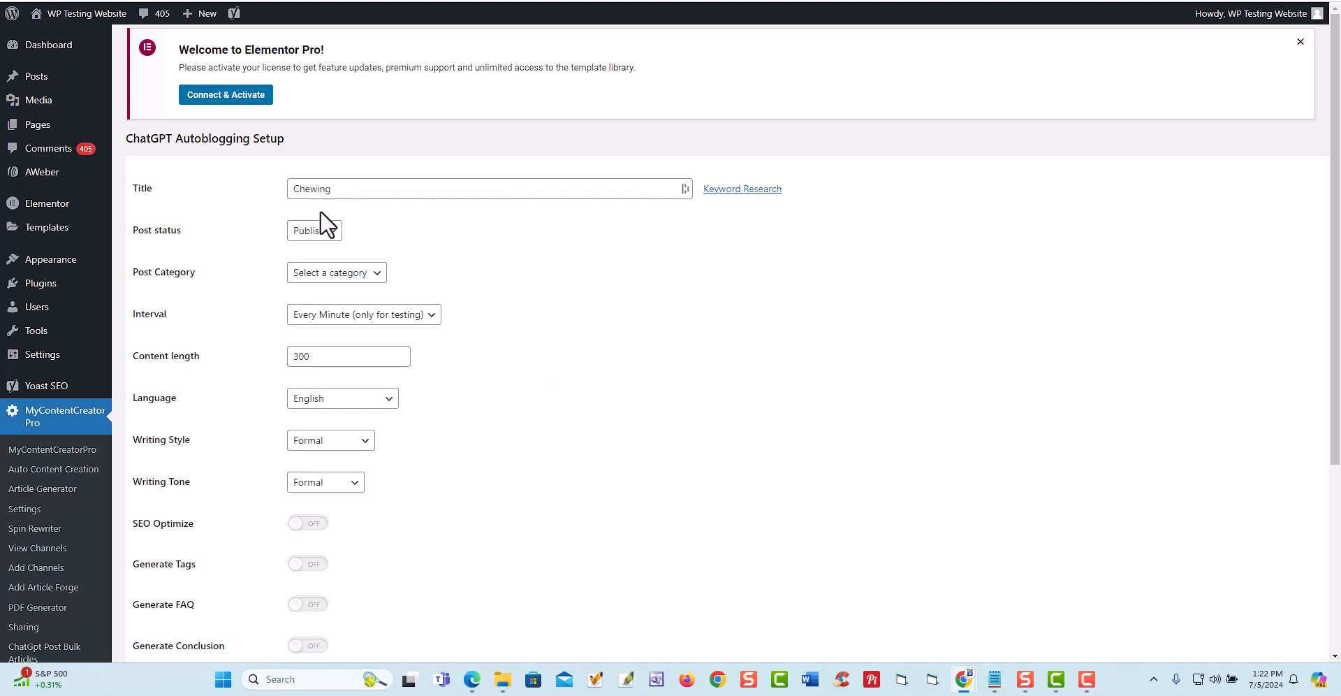
# - Check the available post status options and the remaining settings of the ChatGPT Autoblogging Setup form
pyautogui.click(334, 237)
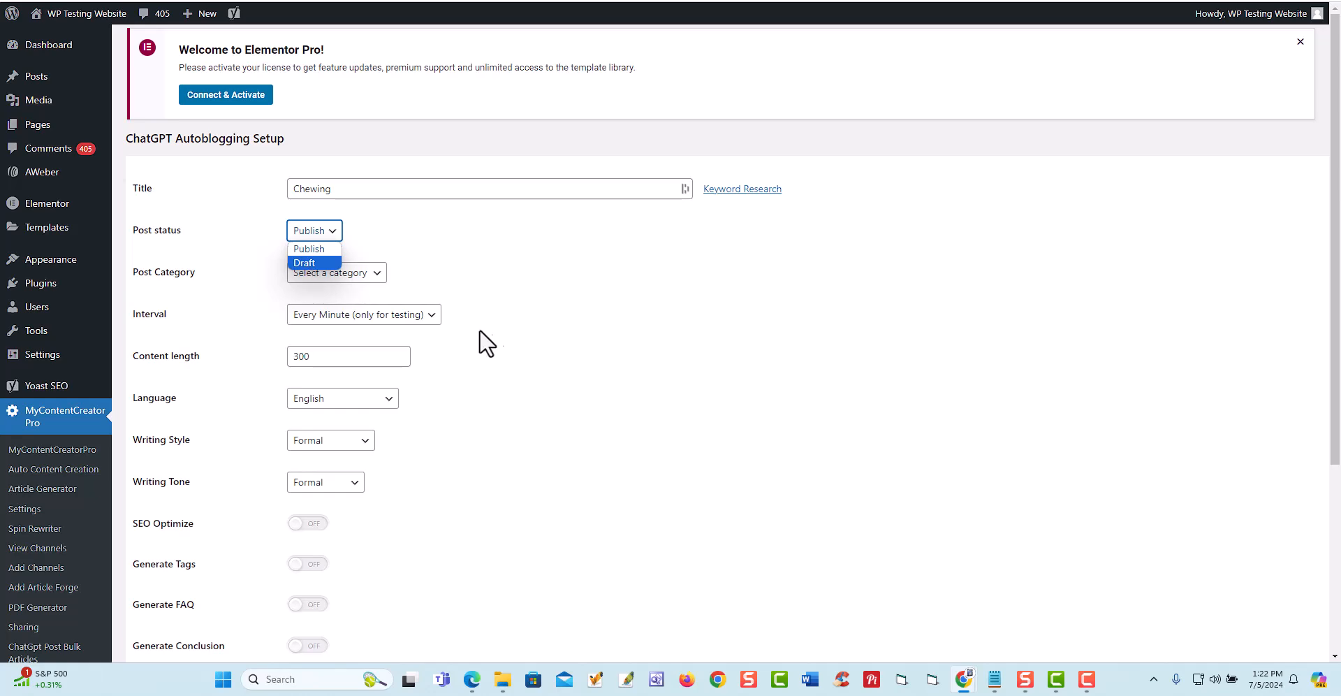
pyautogui.scroll(-4, 558, 381)
pyautogui.scroll(1, 568, 383)
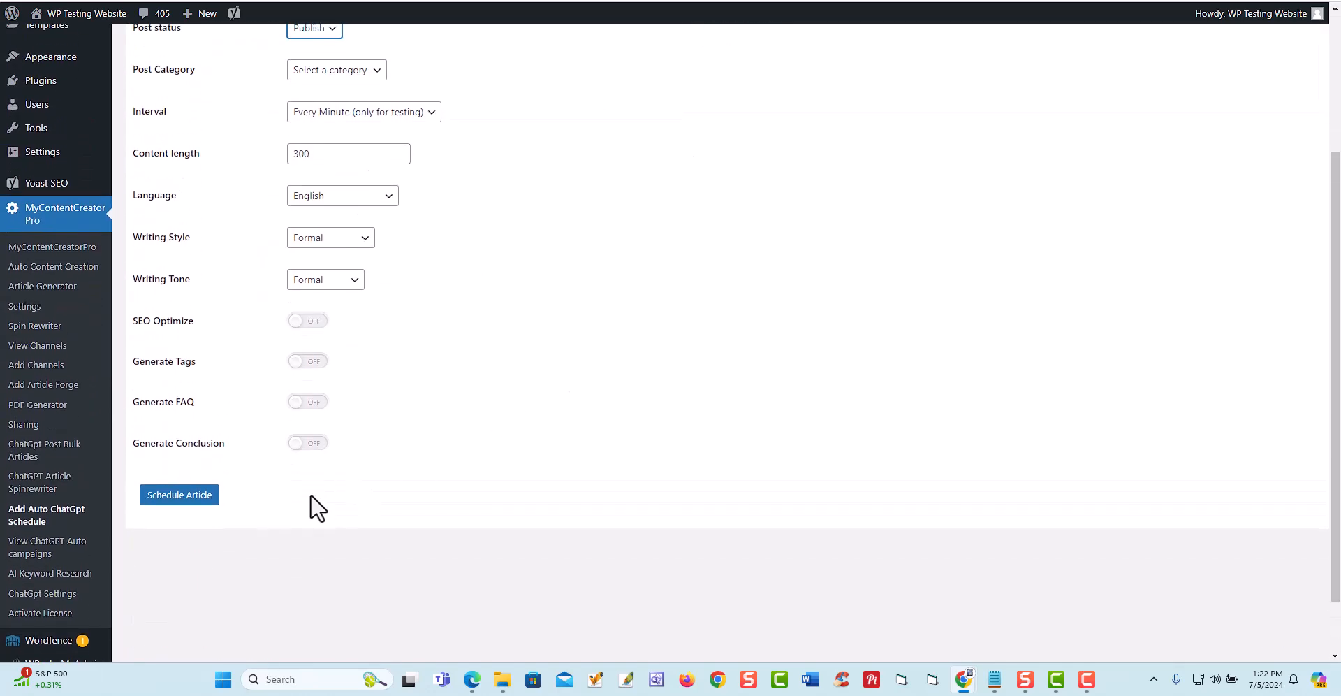
pyautogui.scroll(3, 685, 472)
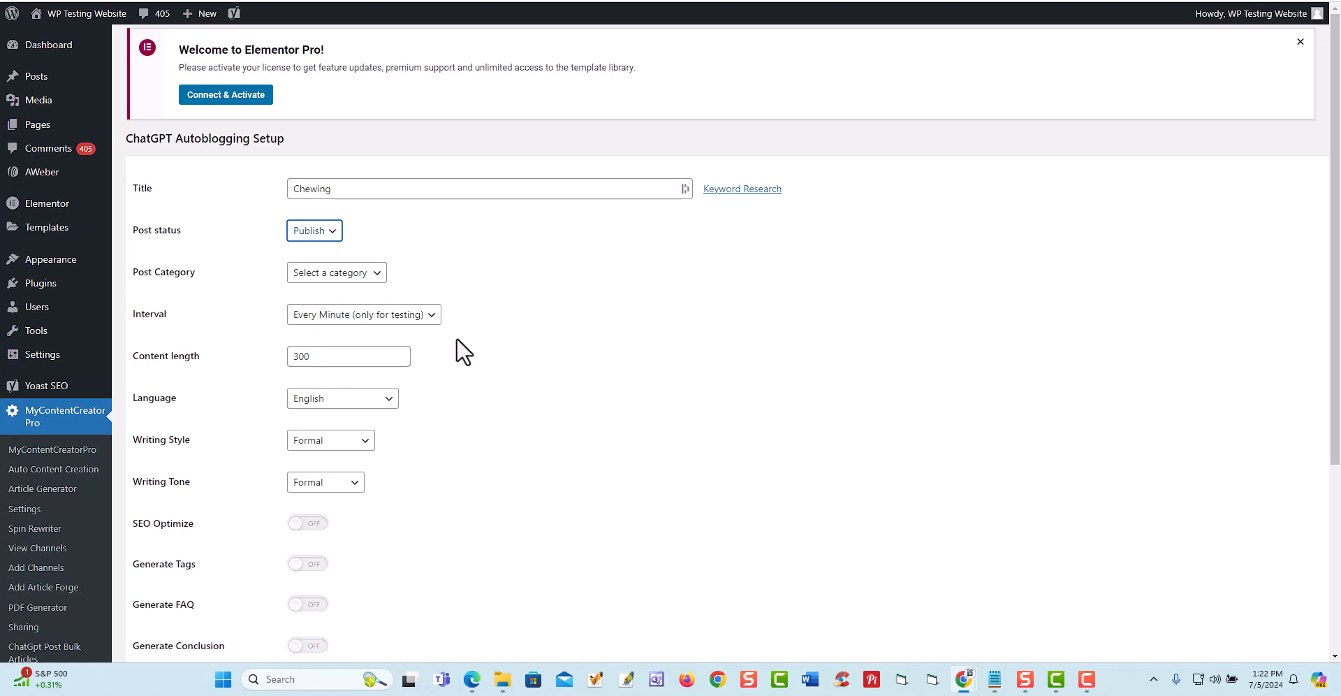
# - Switch to MyContentCreatorPro's ChatGpt Post Bulk Articles form and run its keyword research for "dog training"
pyautogui.scroll(-2, 42, 296)
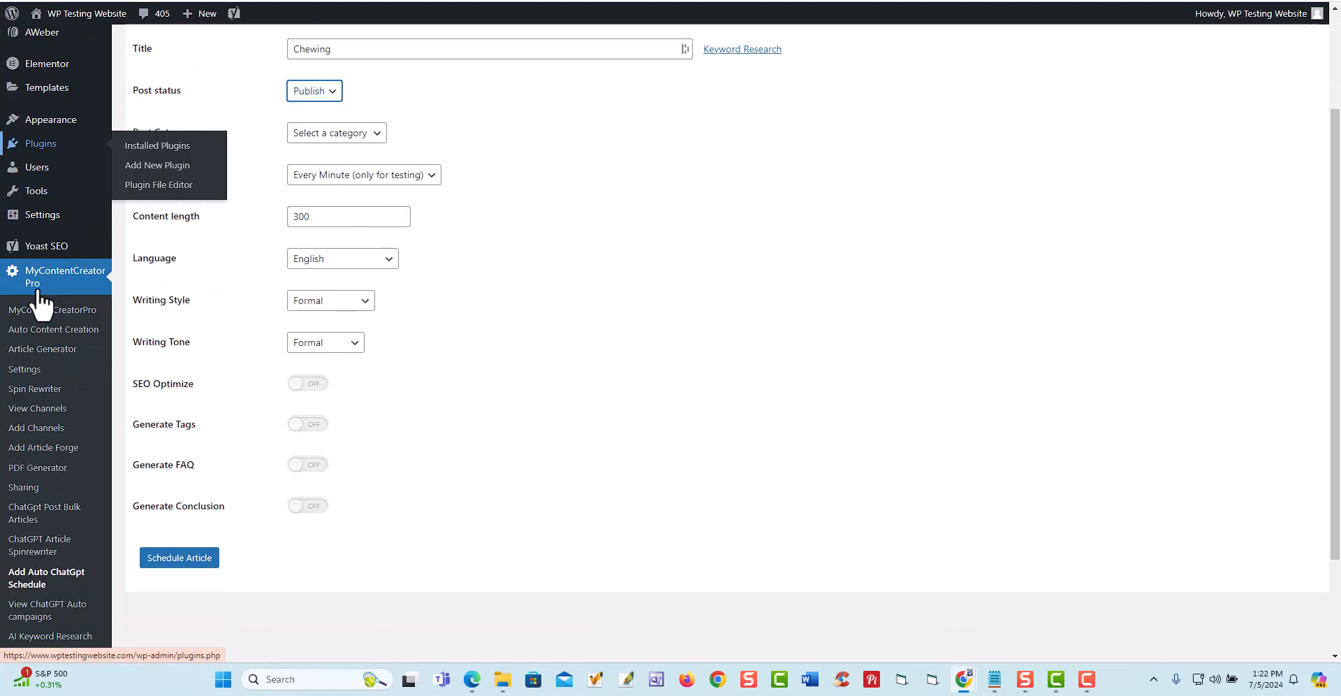
pyautogui.scroll(-1, 49, 290)
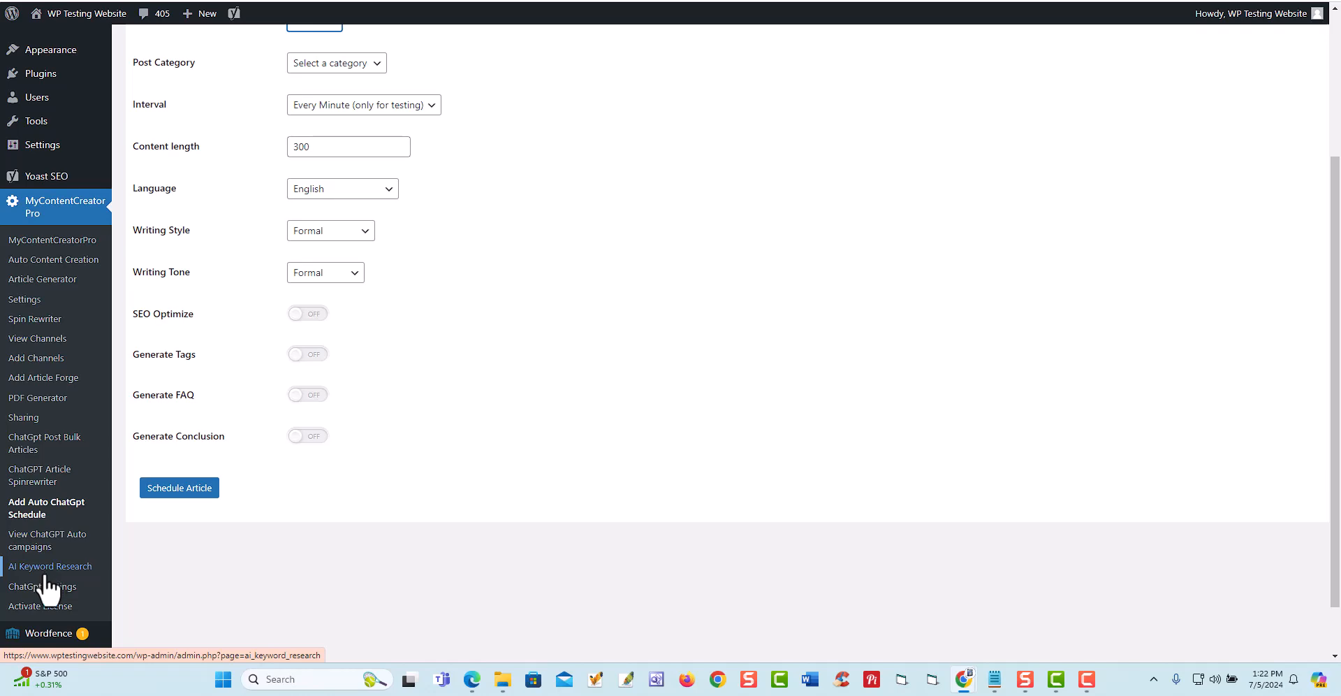
pyautogui.click(42, 443)
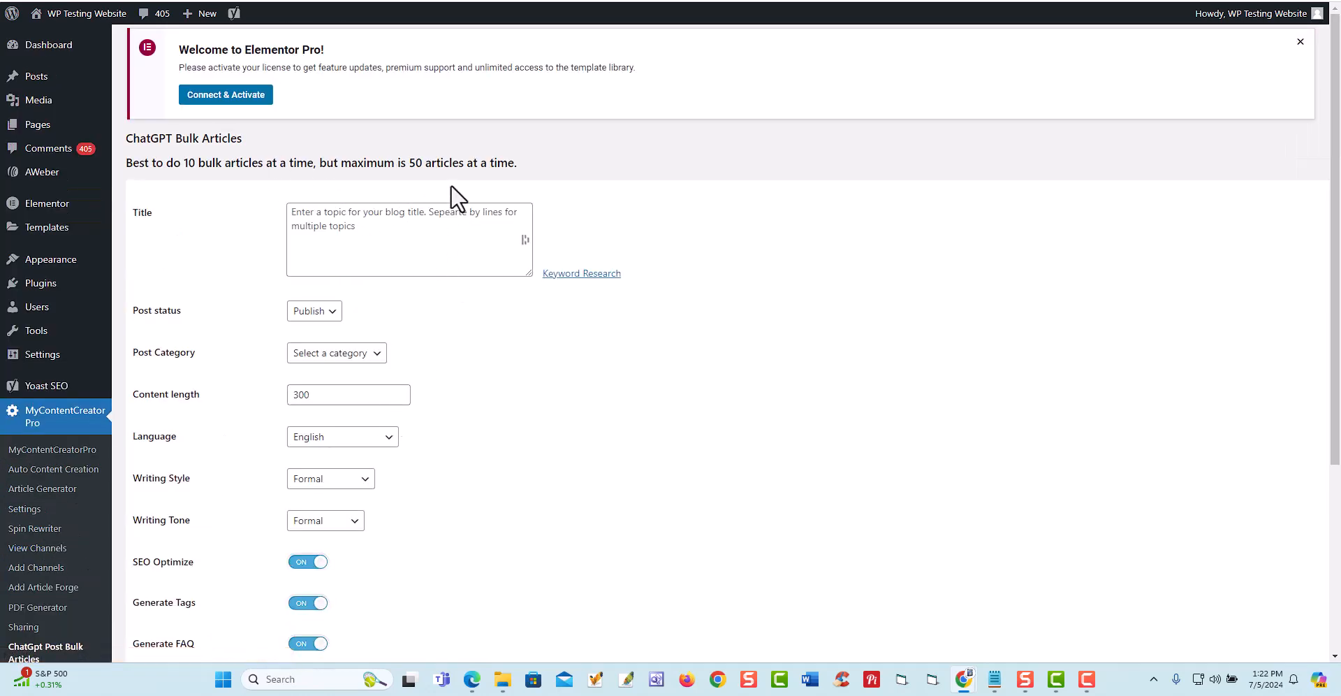
pyautogui.click(563, 273)
pyautogui.click(563, 333)
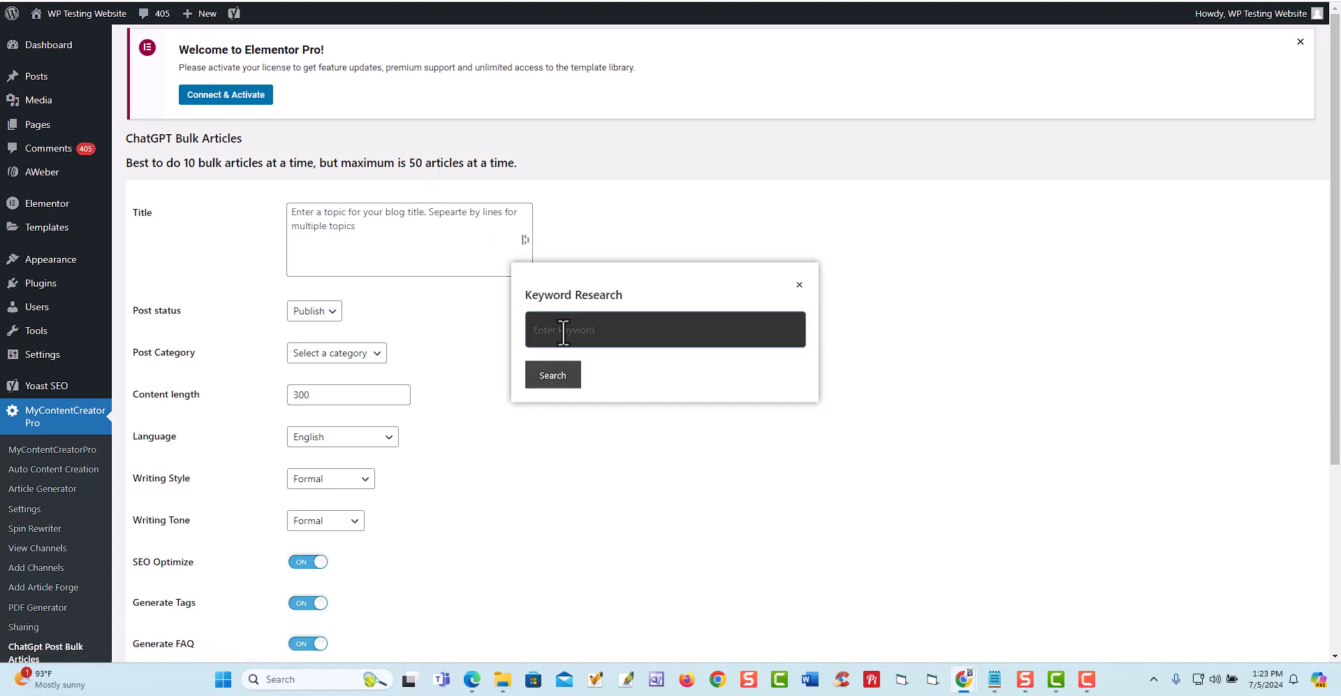
pyautogui.click(564, 383)
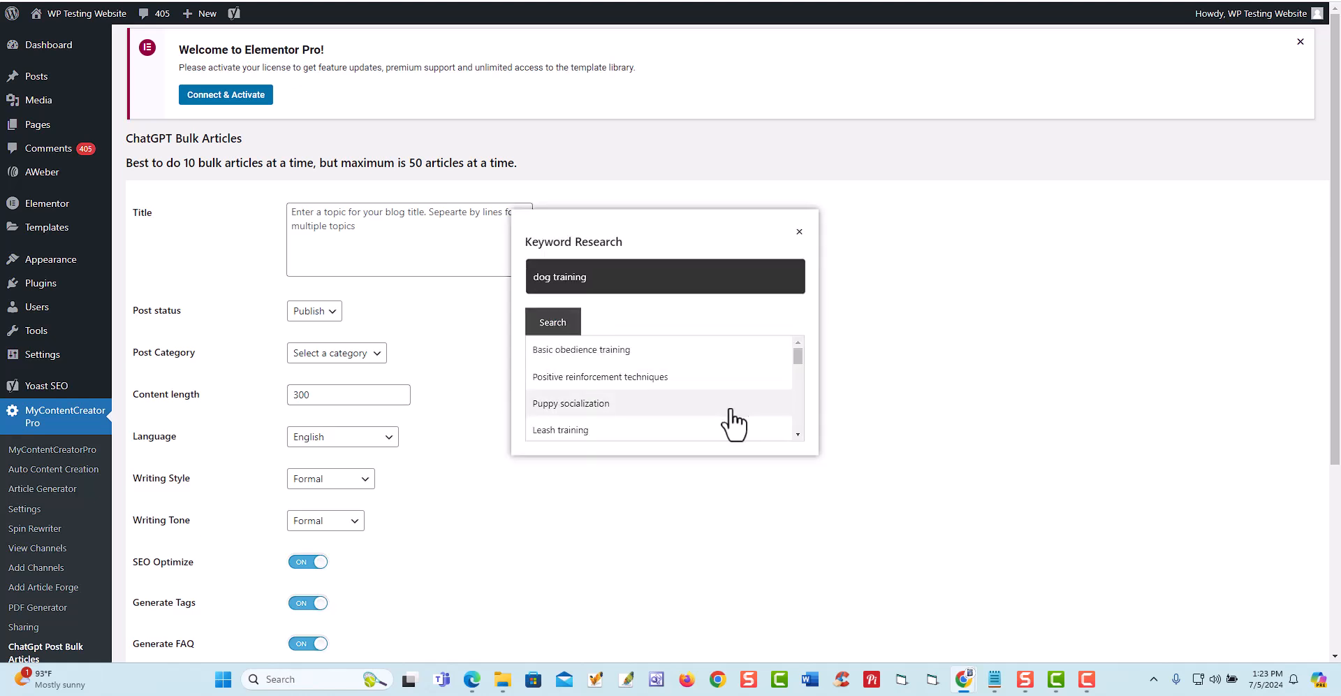
# - Add the suggested keyword "Training for therapy dogs" to the bulk article titles and close the keyword research
pyautogui.moveTo(797, 361); pyautogui.dragTo(795, 434)
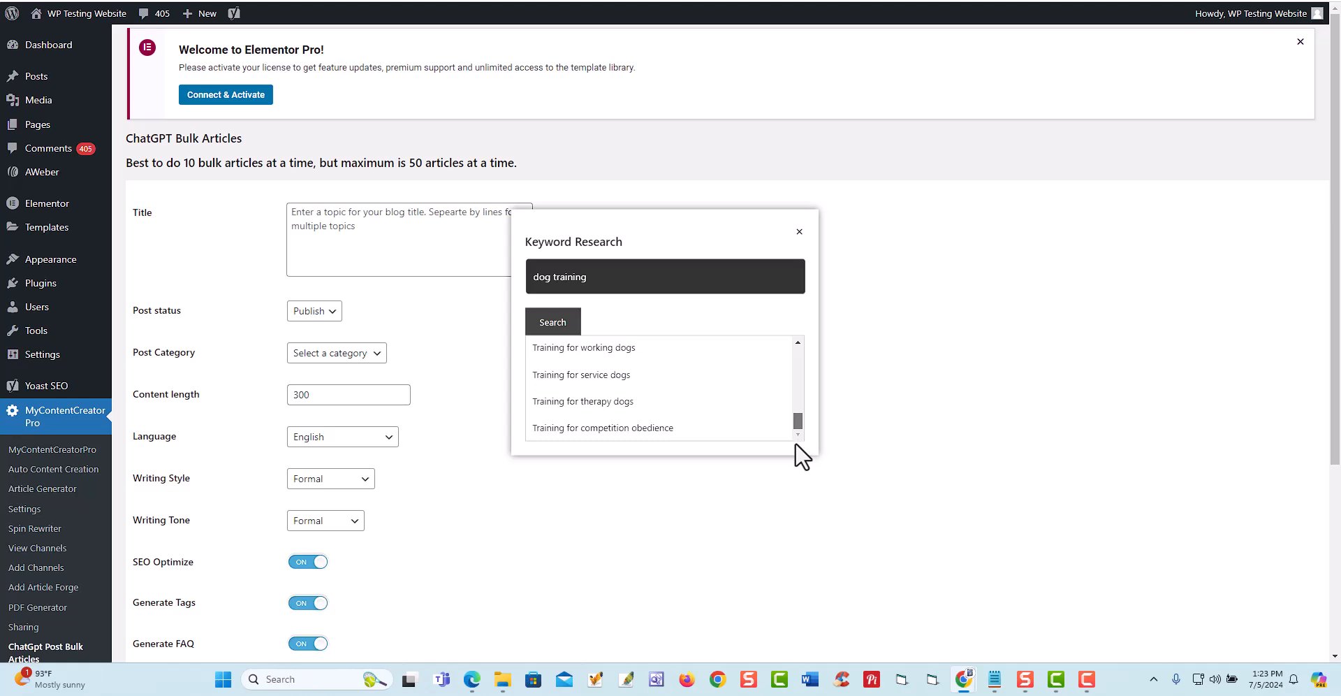
pyautogui.click(585, 405)
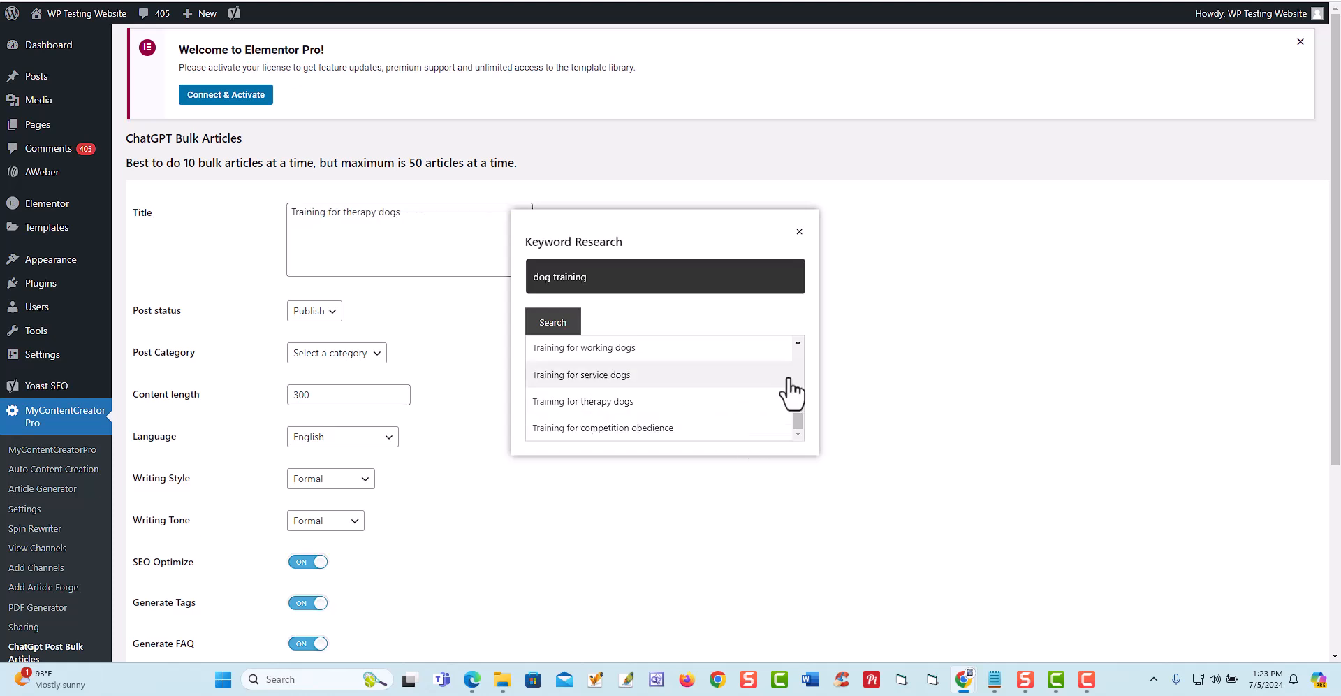
pyautogui.click(799, 231)
# - Review the bulk article form's settings, from title and post status to the SEO, tags, FAQ and conclusion options
pyautogui.scroll(-3, 353, 380)
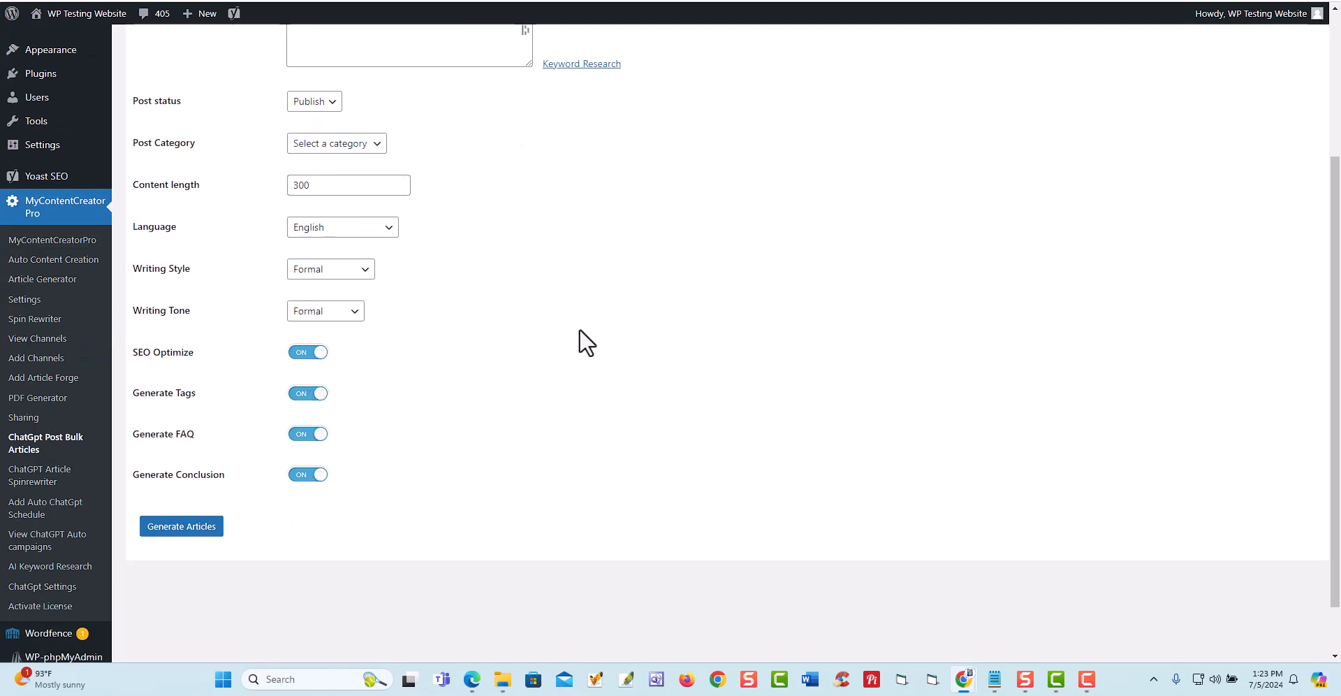
pyautogui.scroll(3, 482, 342)
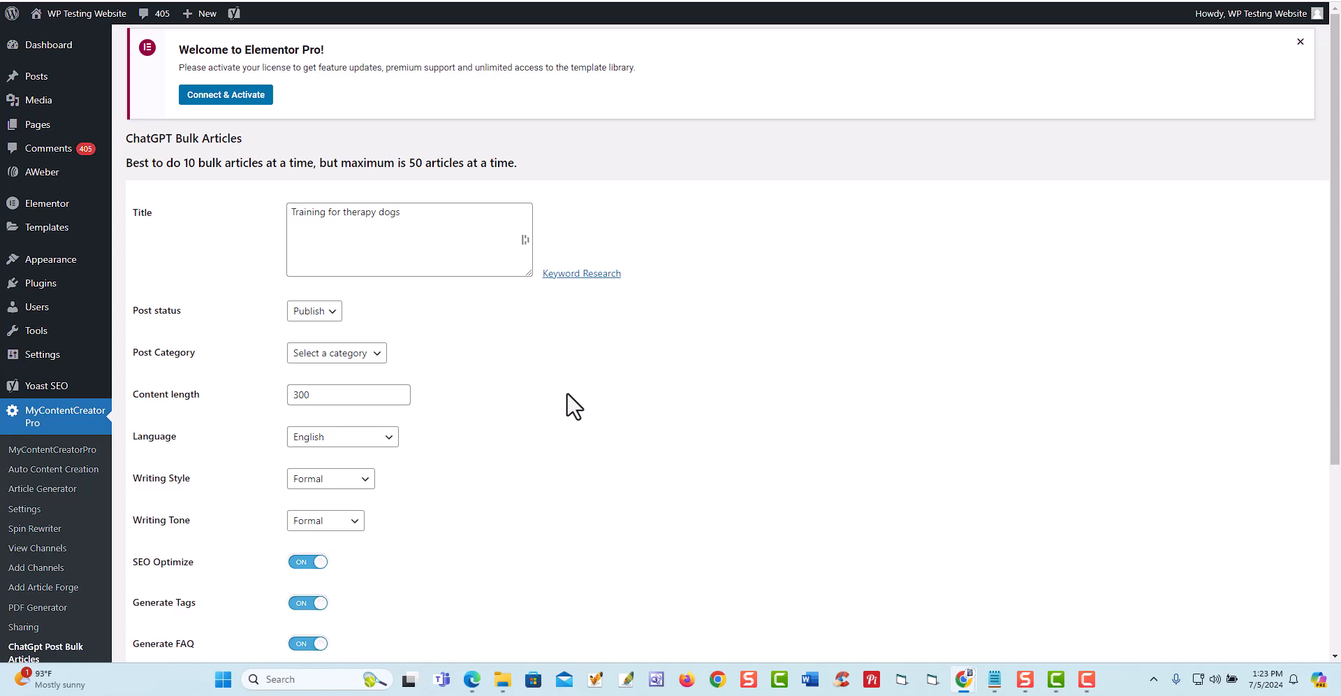
pyautogui.scroll(-3, 388, 444)
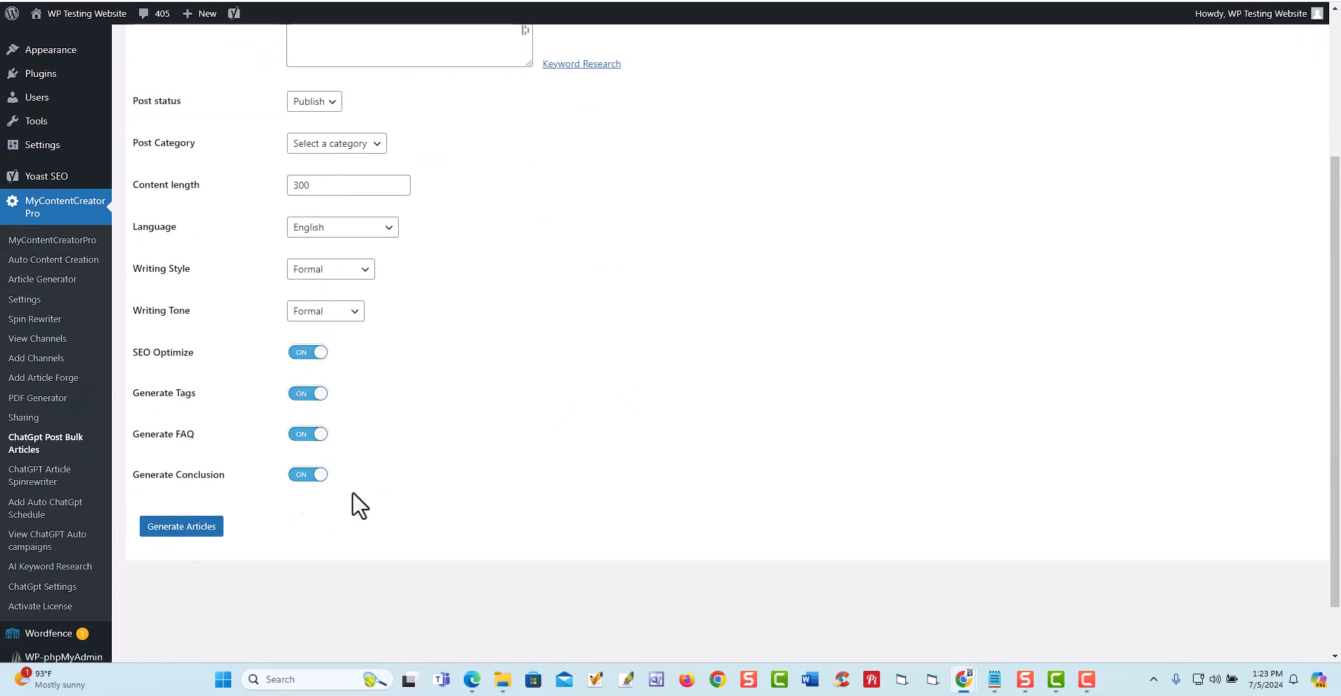
pyautogui.scroll(3, 294, 508)
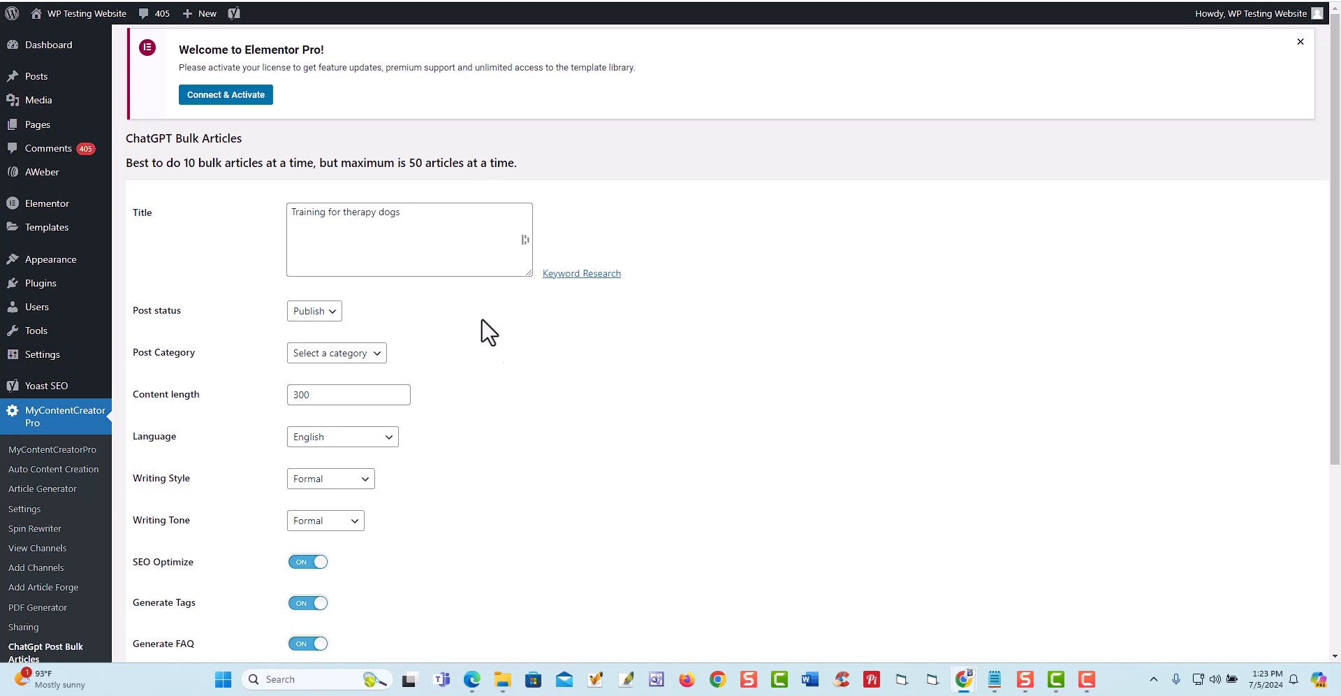
pyautogui.scroll(-3, 504, 421)
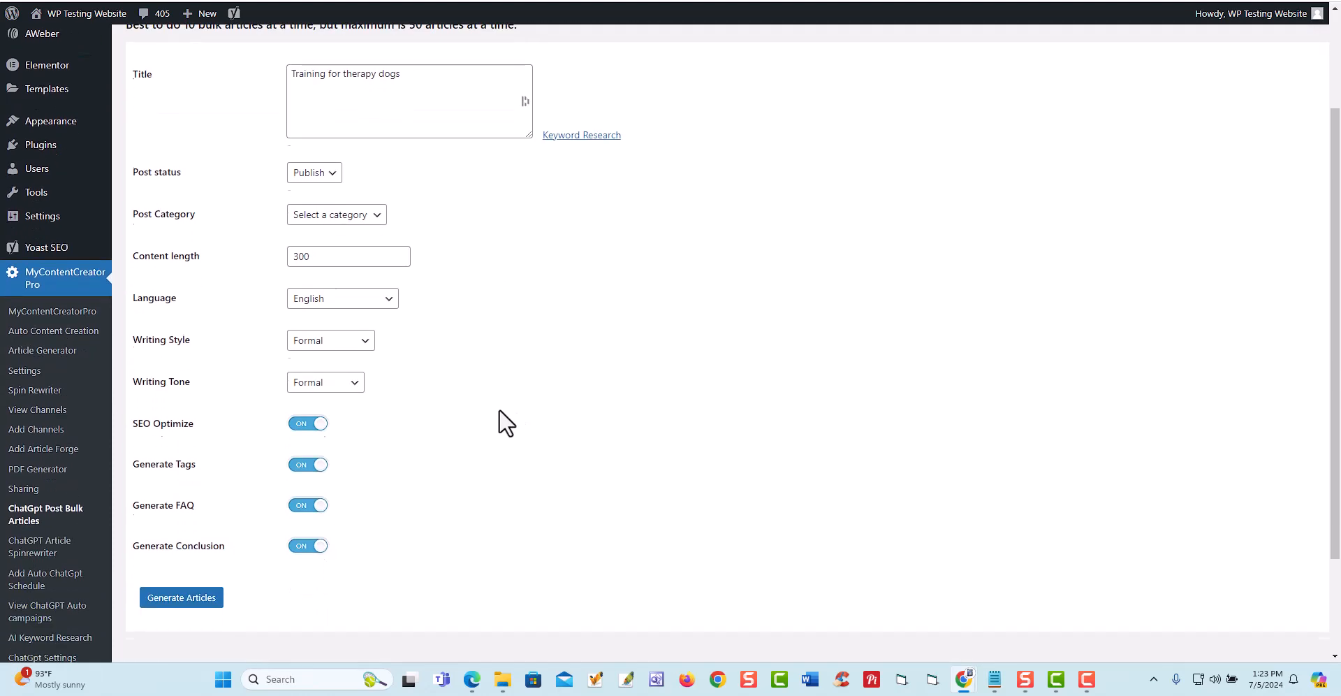